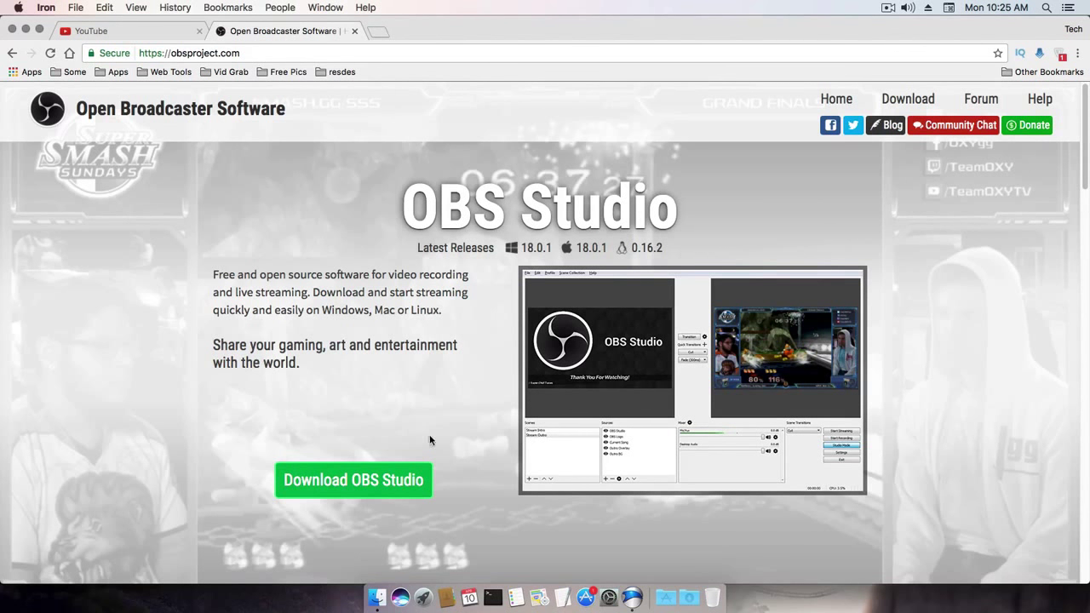
Open the OBS Studio download page and look through the installers offered for each operating system.
{"action": "left_click", "coordinate": [908, 99]}
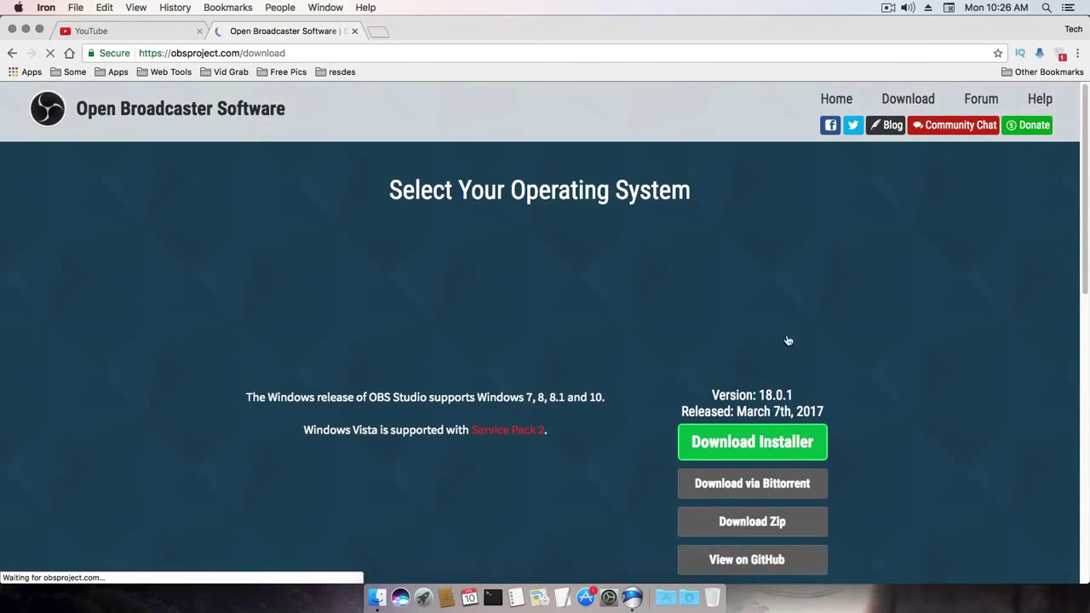
{"action": "scroll", "coordinate": [768, 335], "scroll_direction": "down", "scroll_amount": 3}
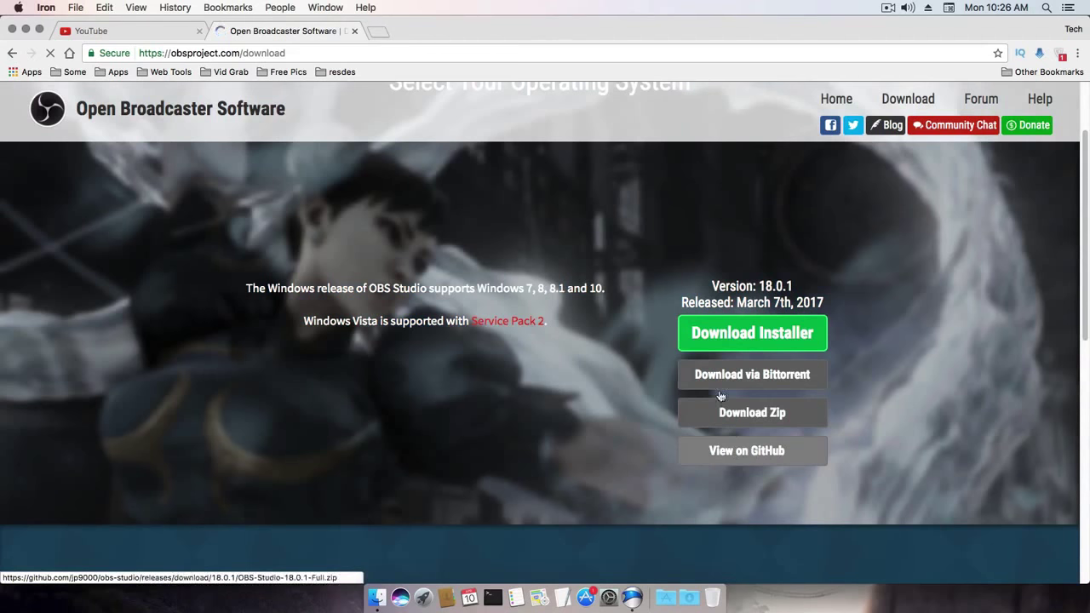
{"action": "scroll", "coordinate": [486, 391], "scroll_direction": "down", "scroll_amount": 5}
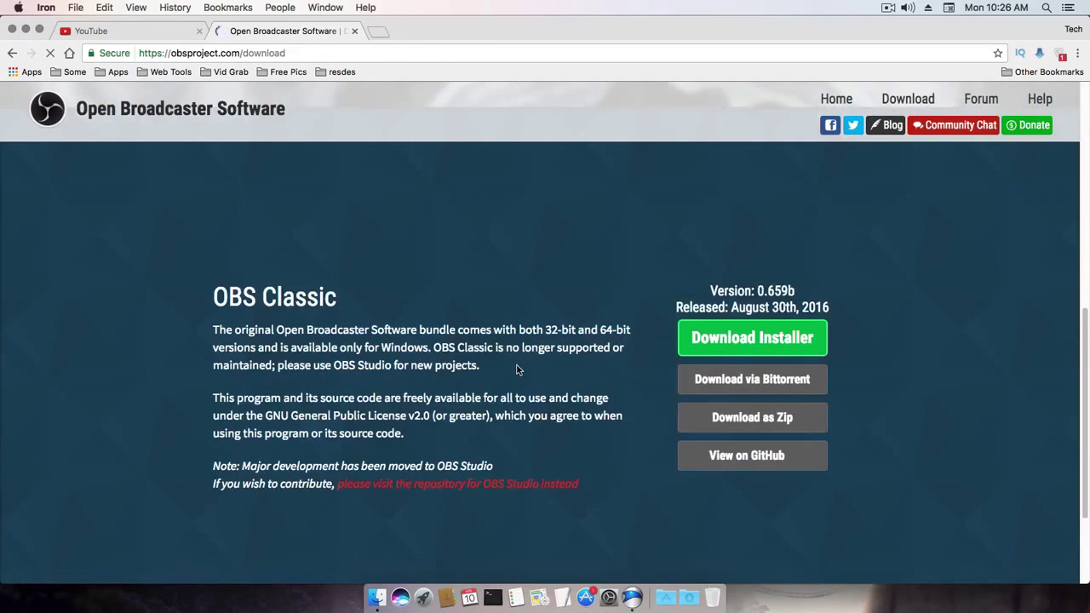
{"action": "scroll", "coordinate": [516, 369], "scroll_direction": "up", "scroll_amount": 5}
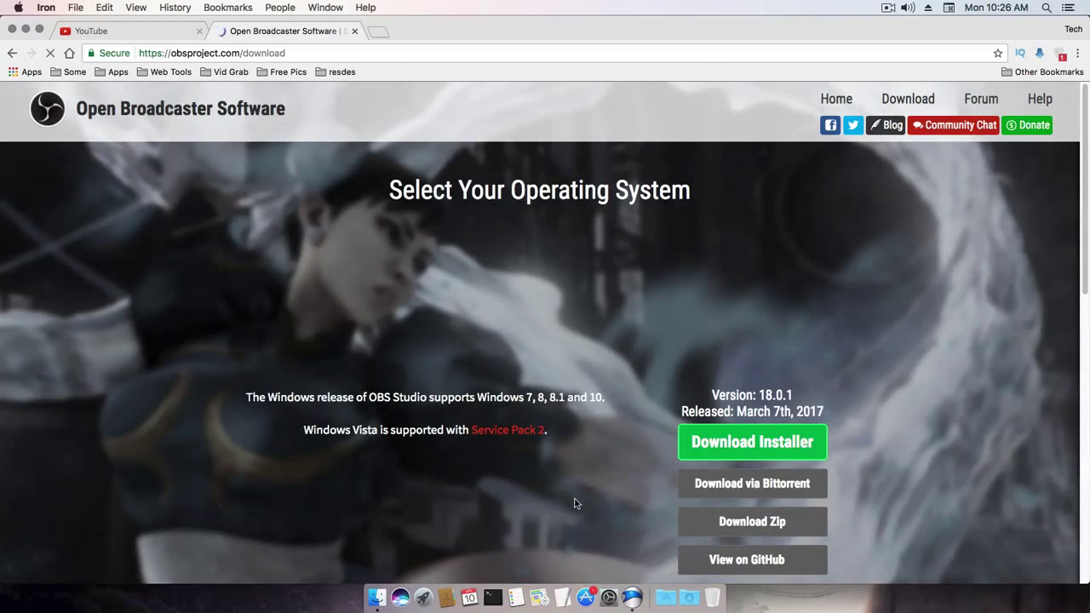
Launch OBS from the Applications folder and remove the BrowserSource source from the scene.
{"action": "left_click", "coordinate": [666, 598]}
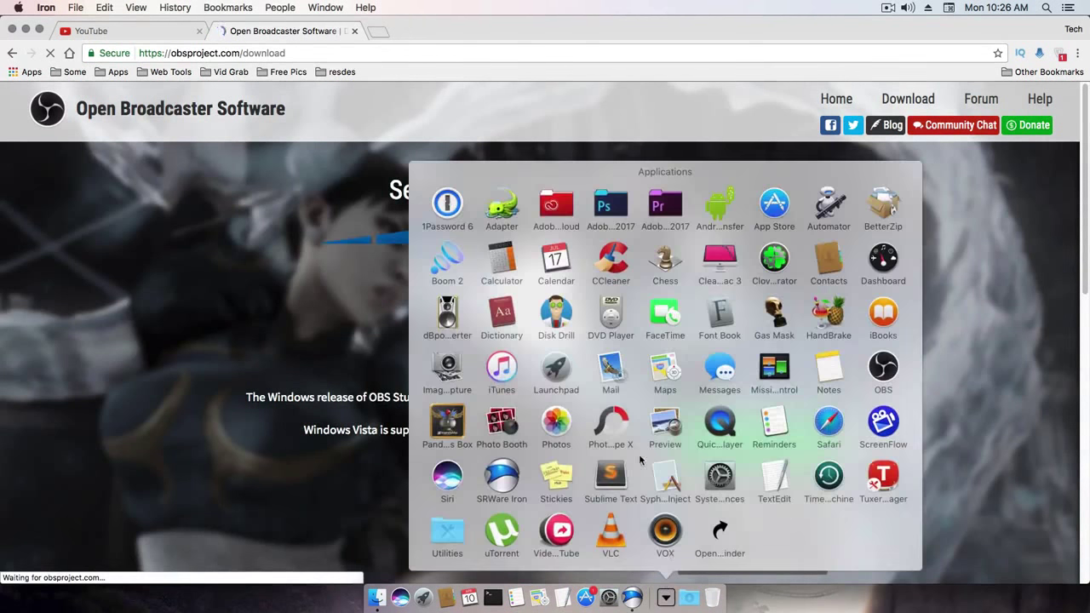
{"action": "left_click", "coordinate": [363, 360]}
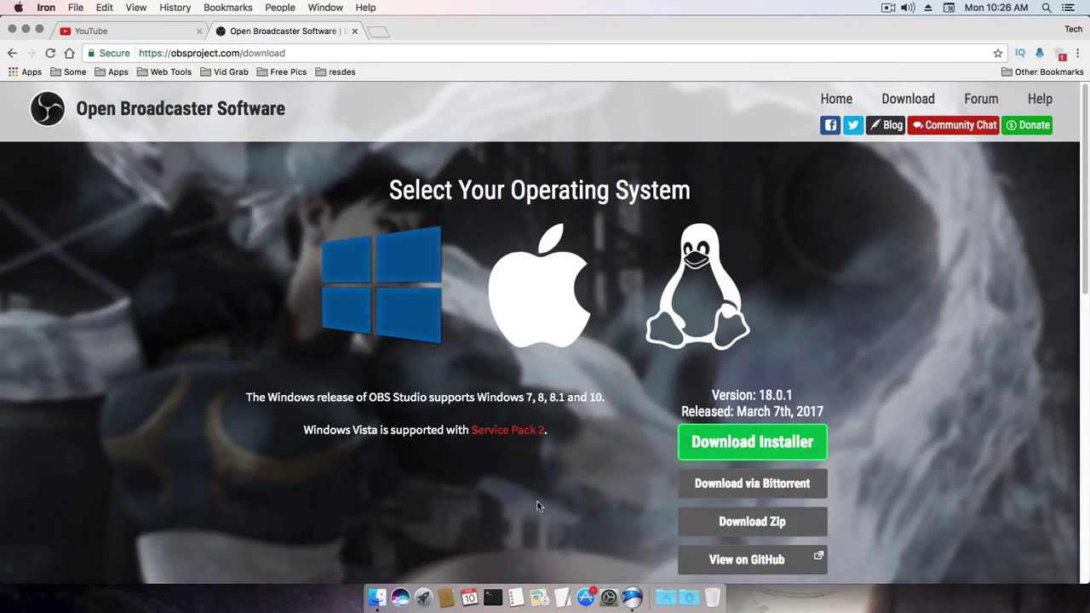
{"action": "left_click", "coordinate": [666, 599]}
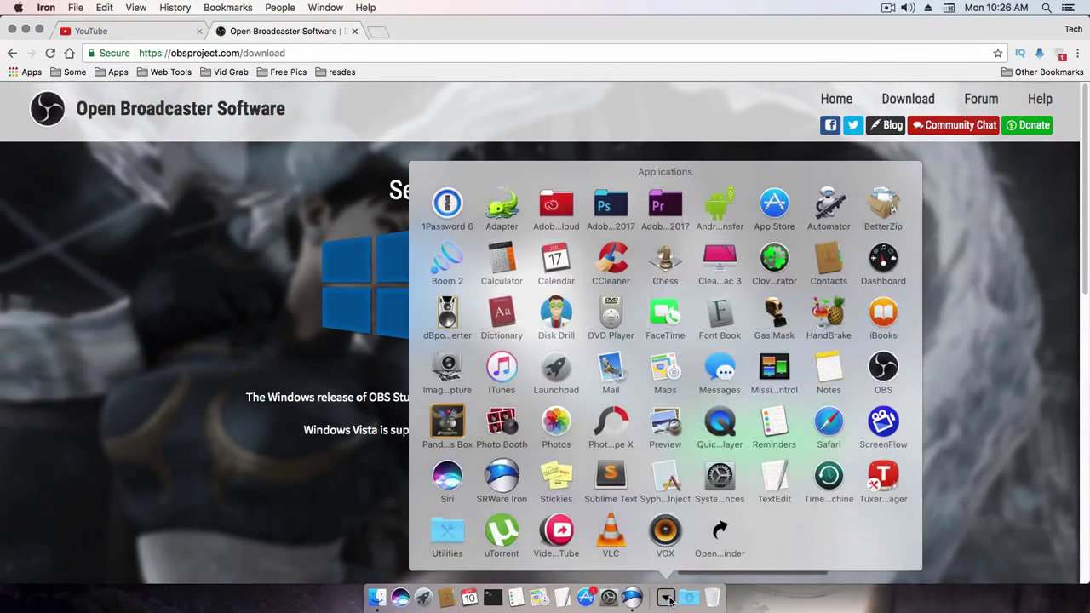
{"action": "left_click", "coordinate": [883, 368]}
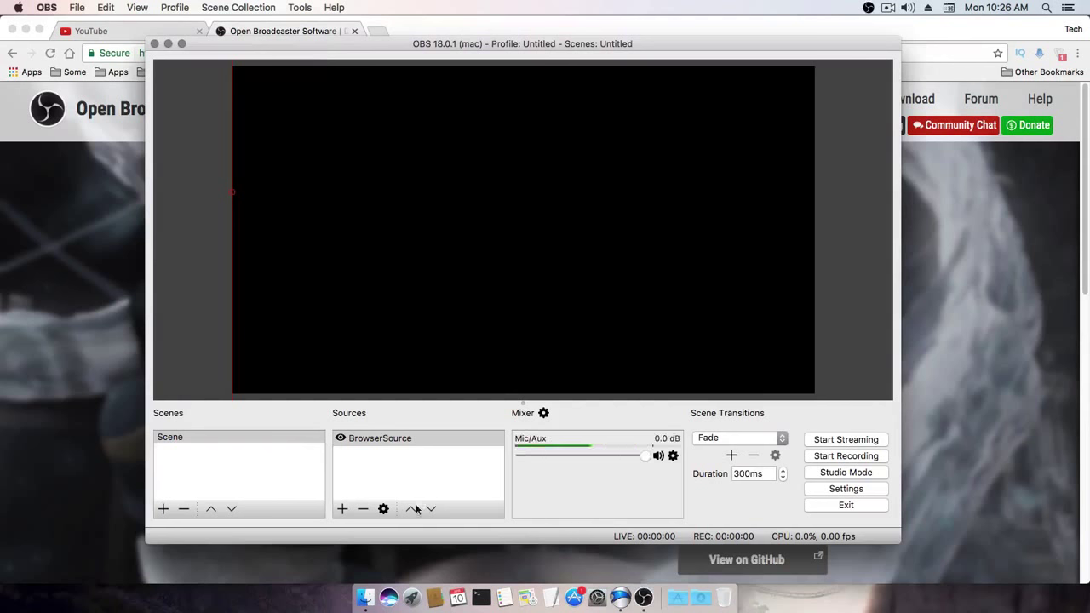
{"action": "left_click", "coordinate": [363, 508]}
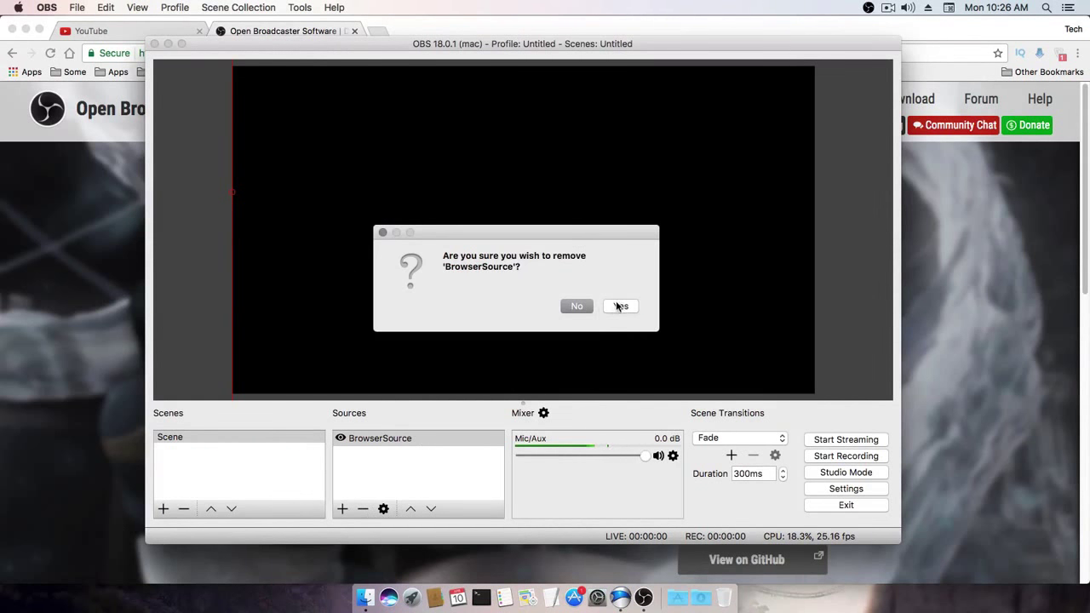
{"action": "left_click", "coordinate": [620, 306]}
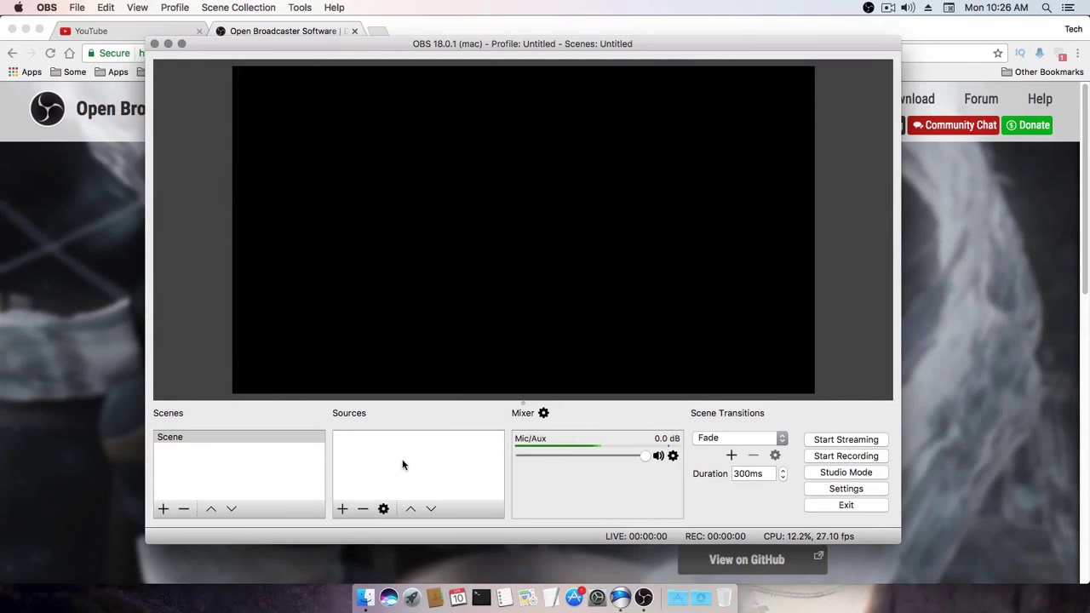
Switch to the YouTube channel's Status and Features page and check the partner verification and live streaming status.
{"action": "left_click", "coordinate": [60, 214]}
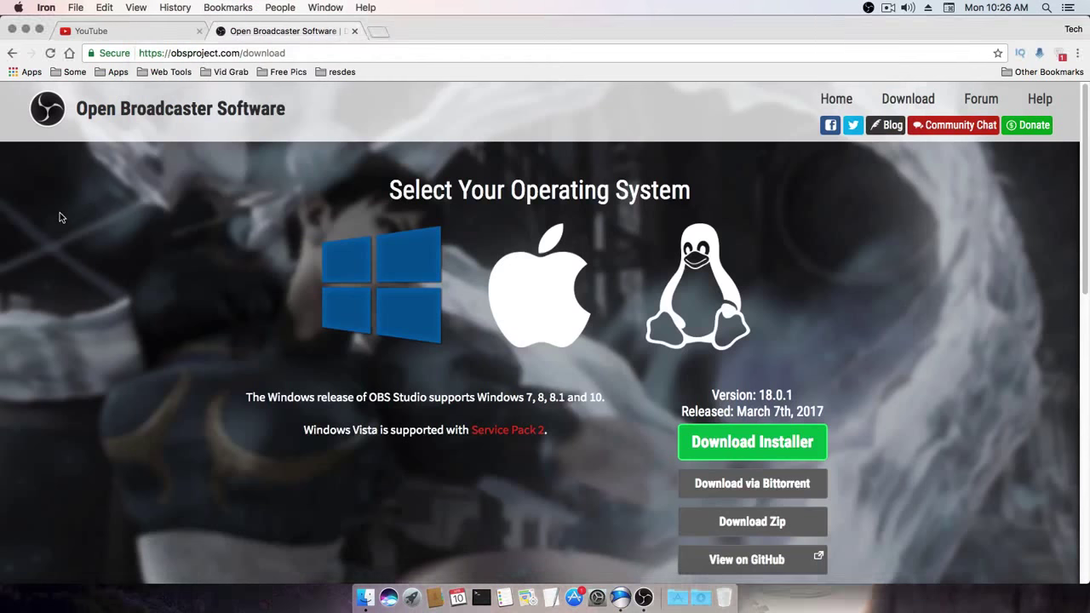
{"action": "left_click", "coordinate": [158, 32]}
{"action": "left_click", "coordinate": [505, 148]}
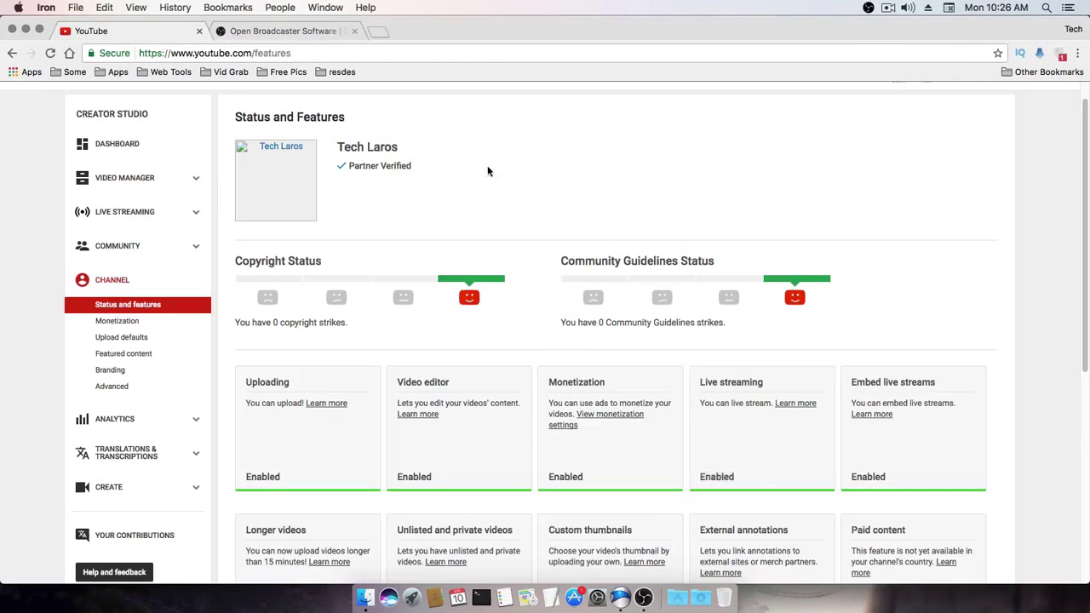
{"action": "left_click_drag", "start_coordinate": [342, 164], "coordinate": [413, 169]}
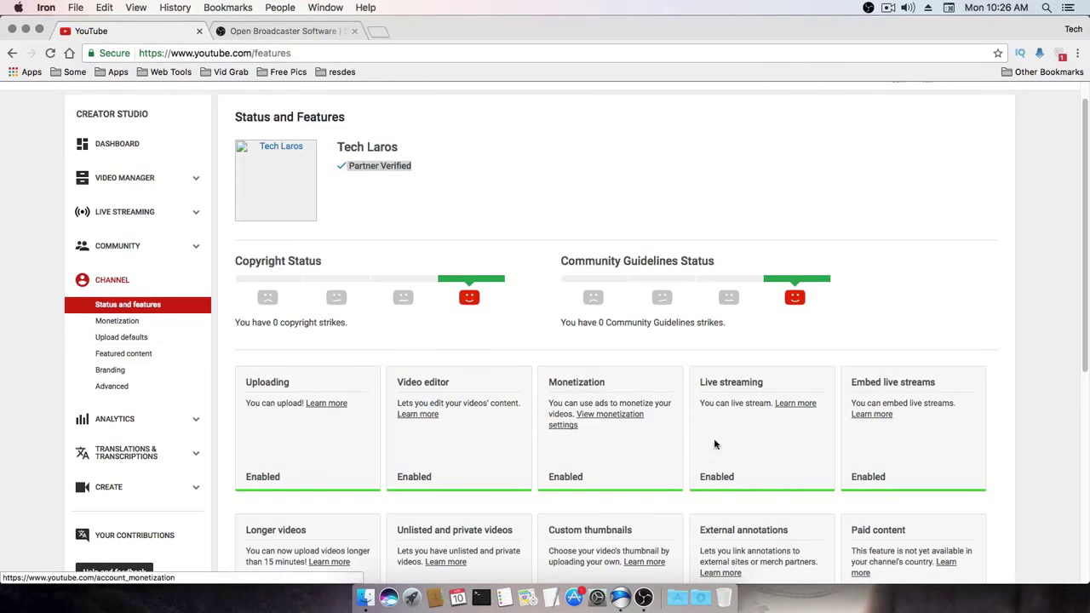
{"action": "scroll", "coordinate": [706, 426], "scroll_direction": "down", "scroll_amount": 2}
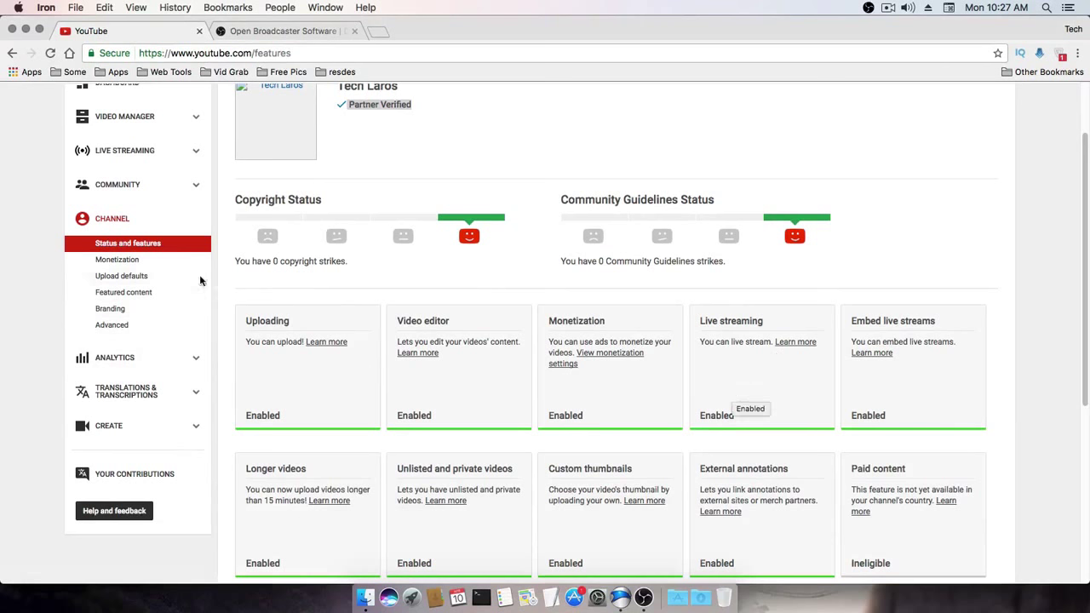
Open YouTube's live streaming dashboard and find the basic info and encoder setup sections.
{"action": "scroll", "coordinate": [181, 274], "scroll_direction": "up", "scroll_amount": 1}
{"action": "left_click", "coordinate": [178, 181]}
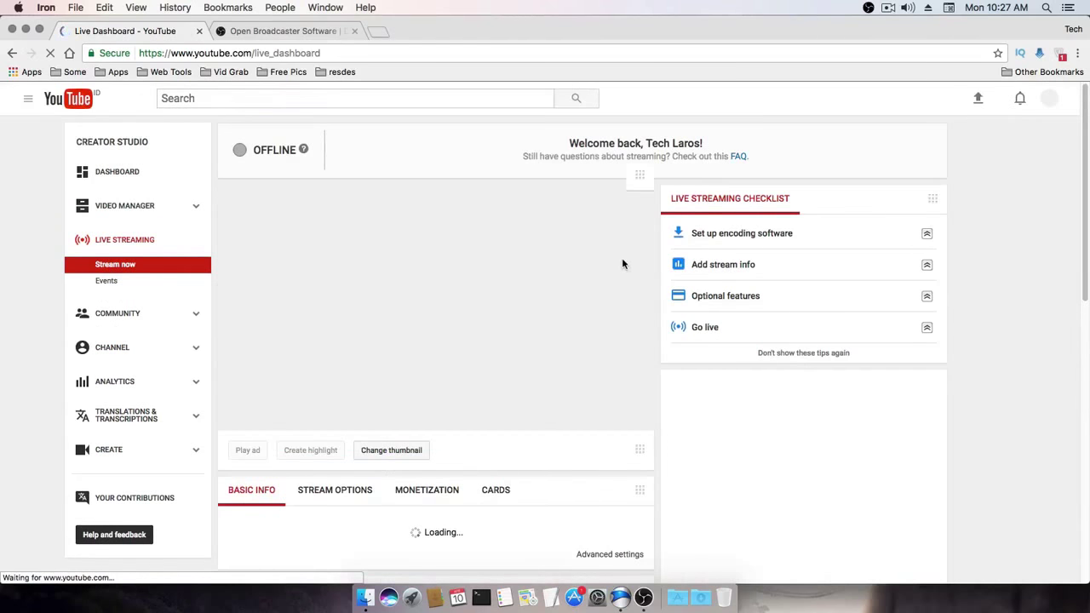
{"action": "scroll", "coordinate": [616, 290], "scroll_direction": "down", "scroll_amount": 5}
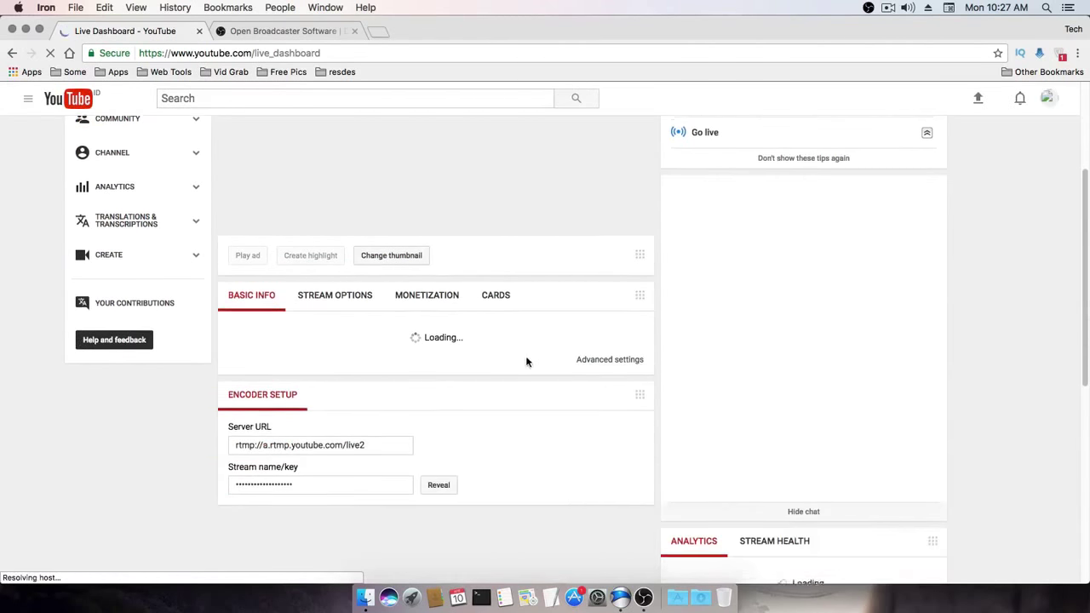
{"action": "scroll", "coordinate": [511, 375], "scroll_direction": "down", "scroll_amount": 2}
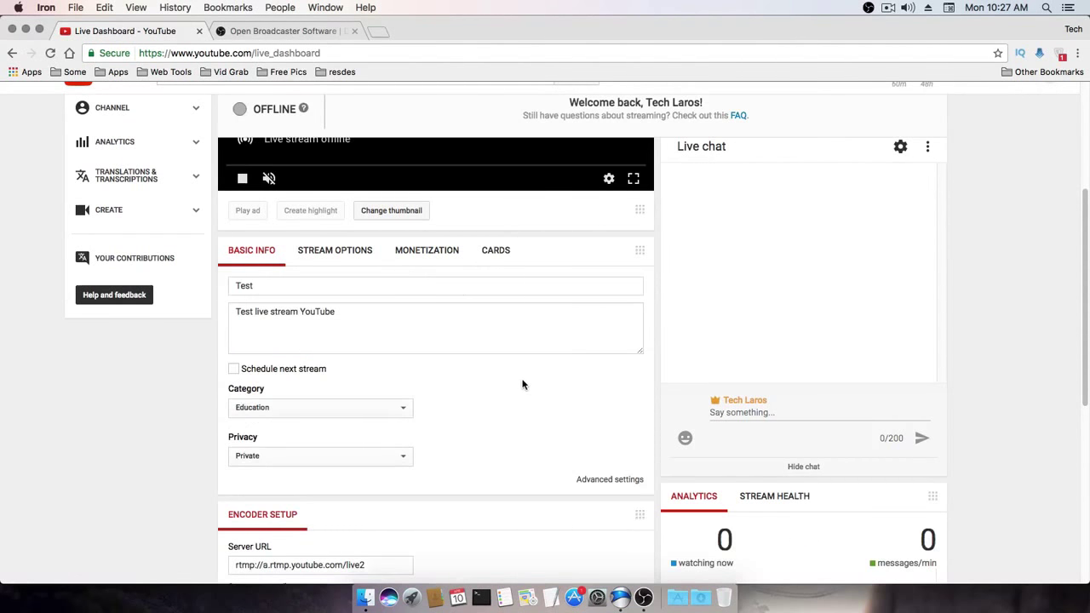
{"action": "scroll", "coordinate": [523, 384], "scroll_direction": "down", "scroll_amount": 2}
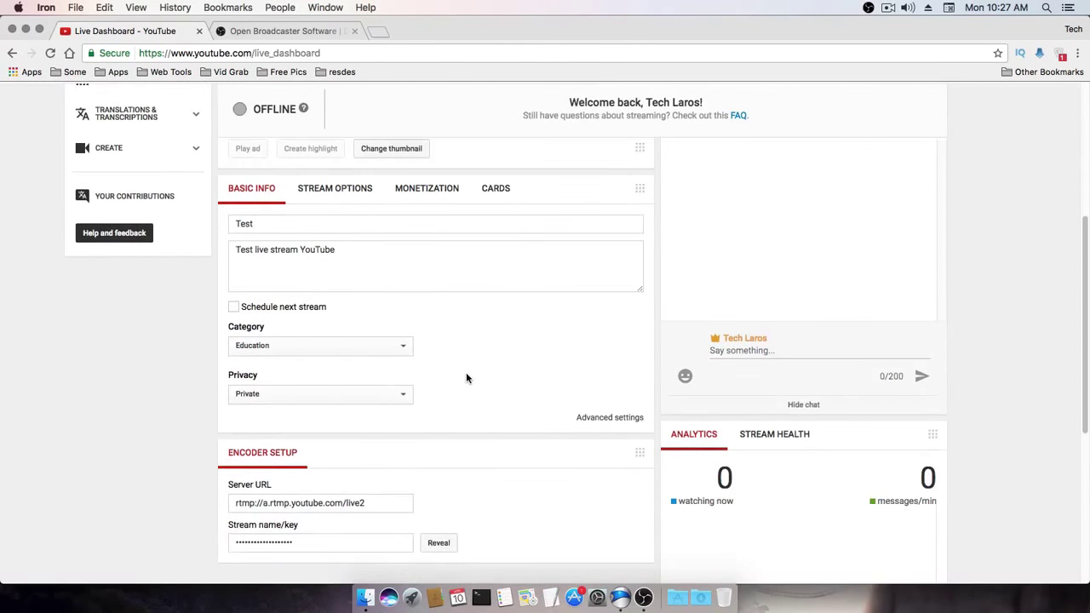
{"action": "scroll", "coordinate": [514, 482], "scroll_direction": "down", "scroll_amount": 3}
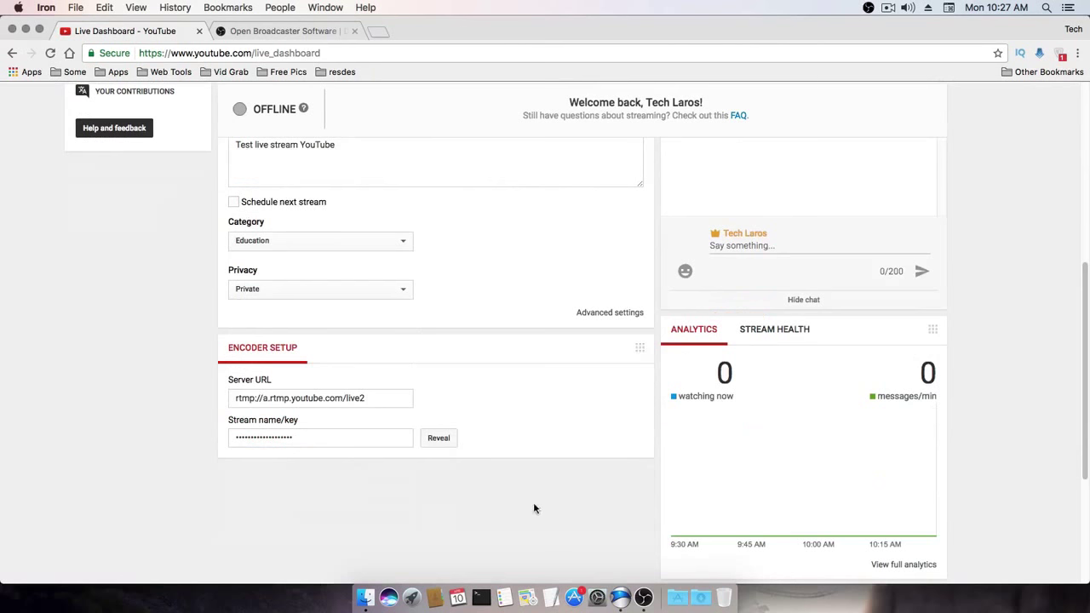
Switch to OBS, open its stream settings, choose Streaming Services as the stream type and view the available services.
{"action": "left_click", "coordinate": [645, 598]}
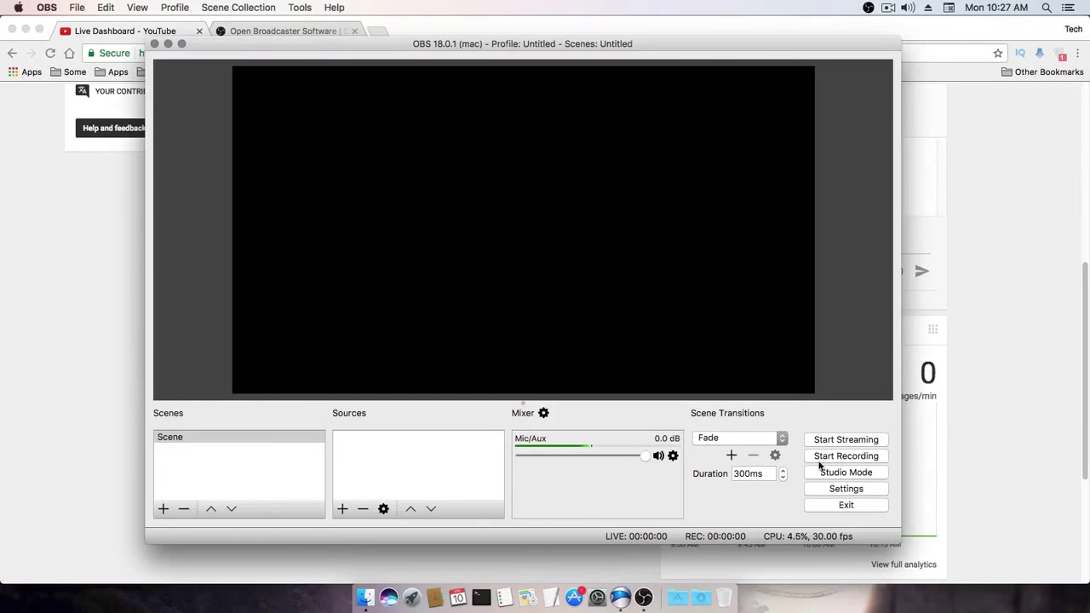
{"action": "left_click", "coordinate": [841, 488]}
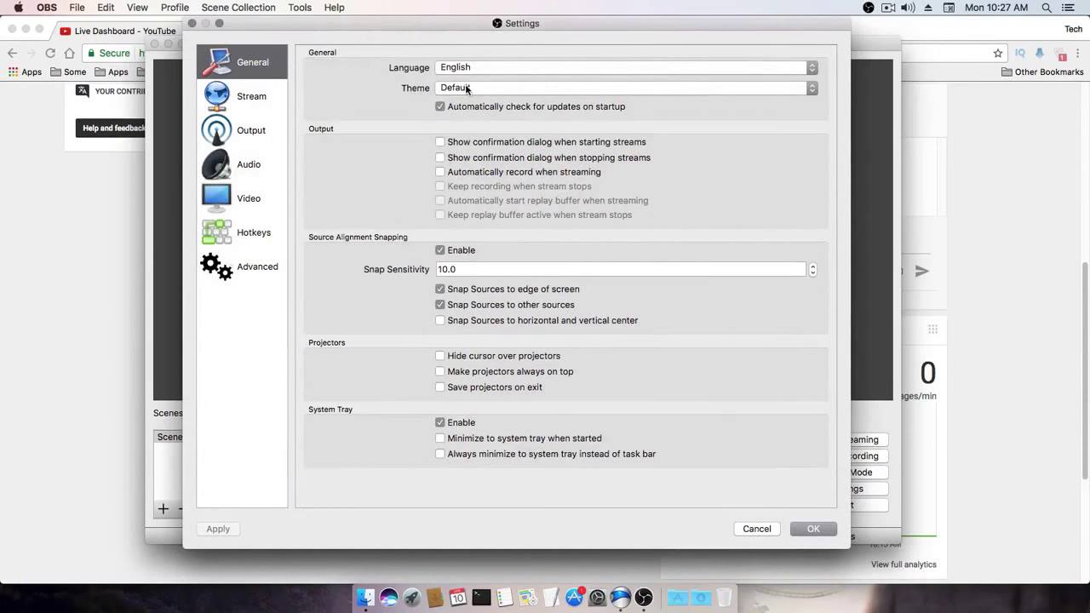
{"action": "left_click", "coordinate": [251, 101]}
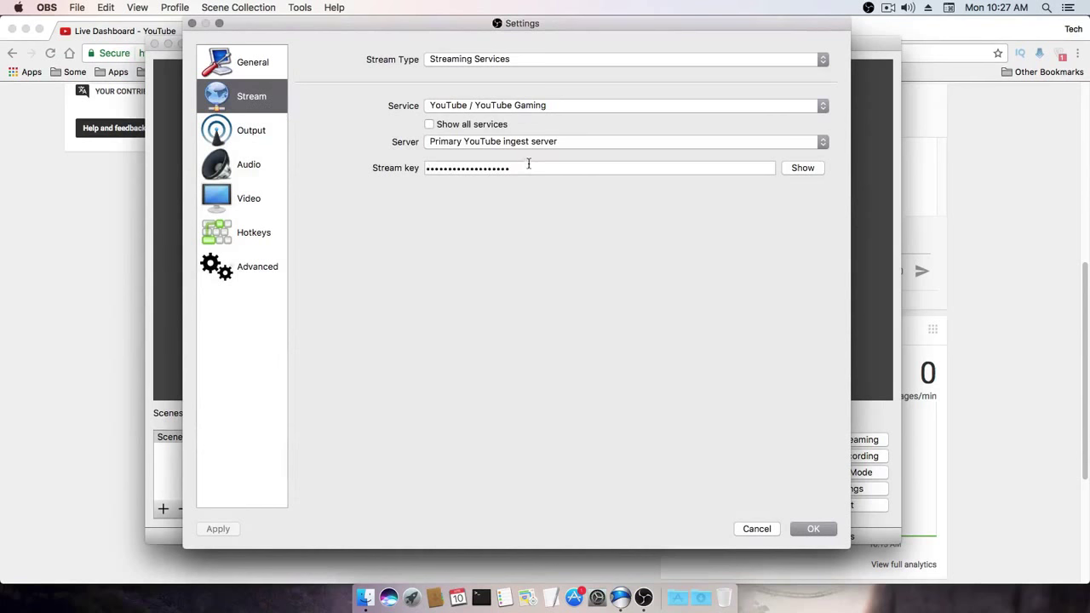
{"action": "left_click", "coordinate": [525, 61]}
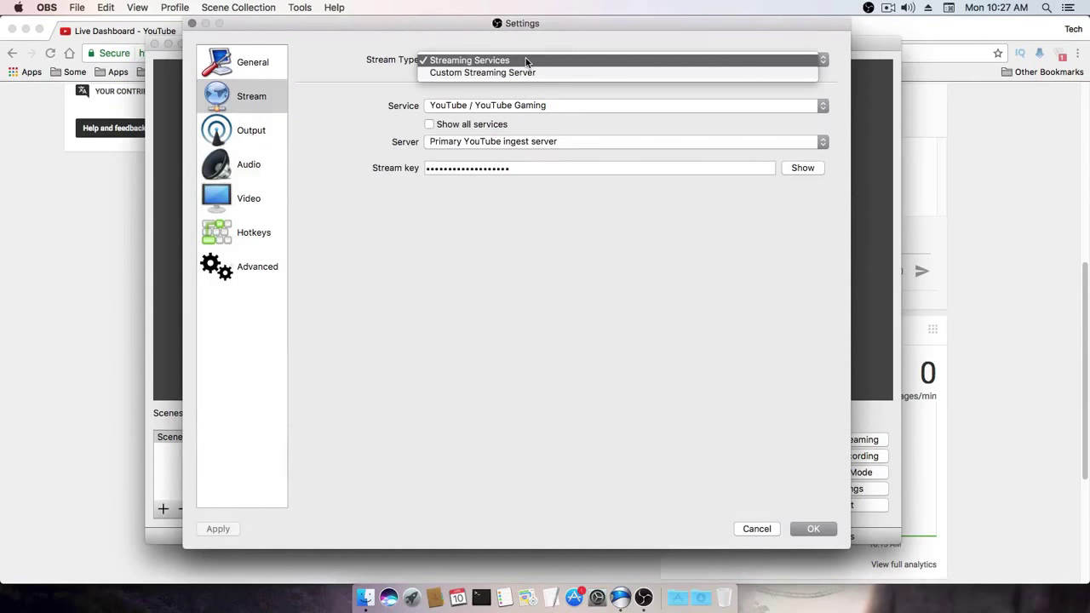
{"action": "left_click", "coordinate": [526, 61]}
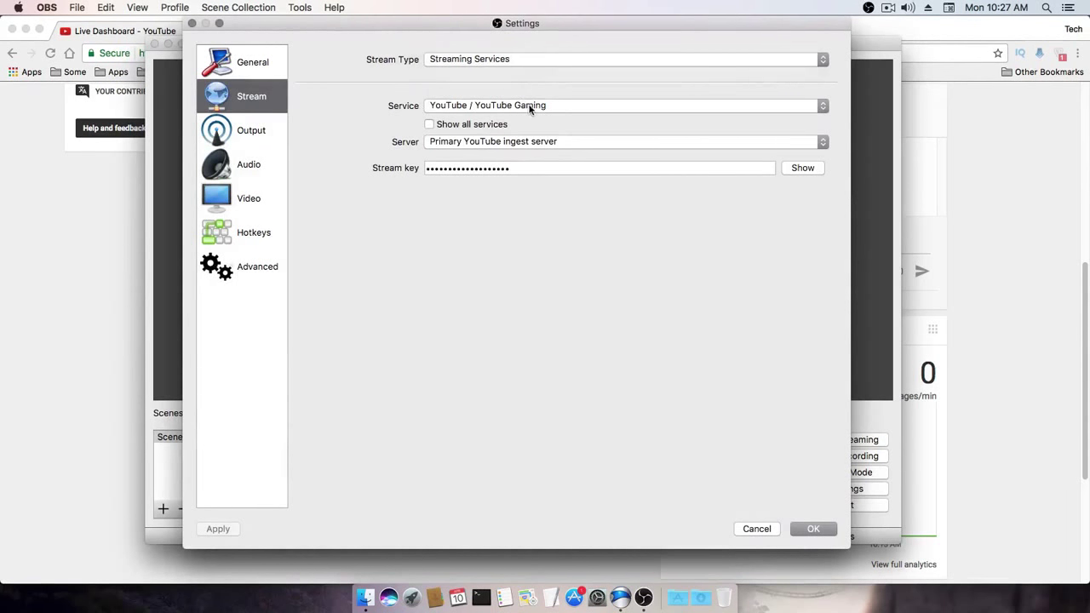
{"action": "left_click", "coordinate": [530, 108]}
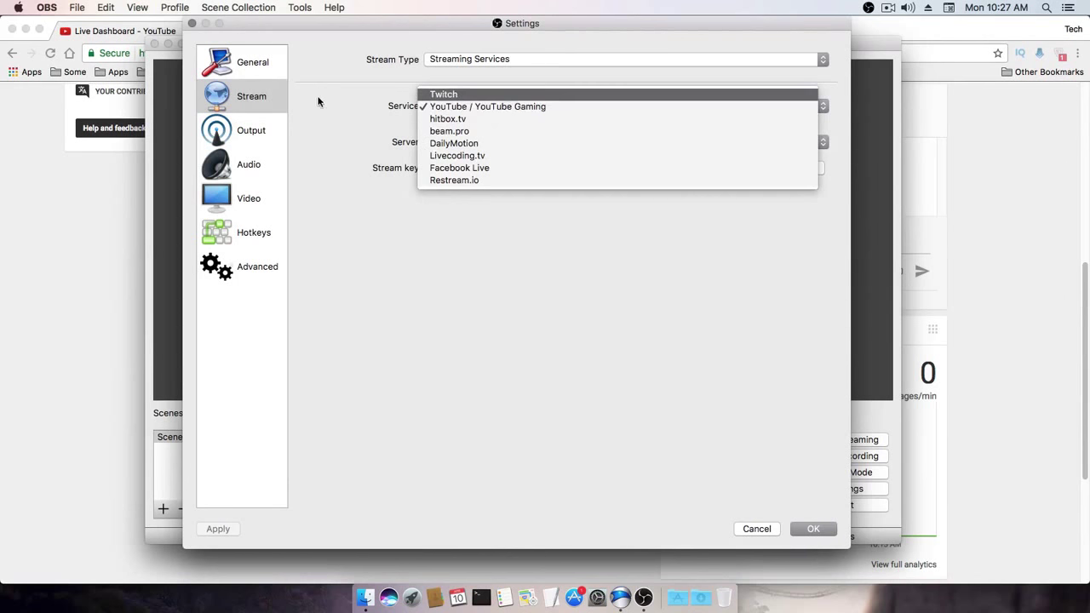
{"action": "left_click", "coordinate": [339, 115]}
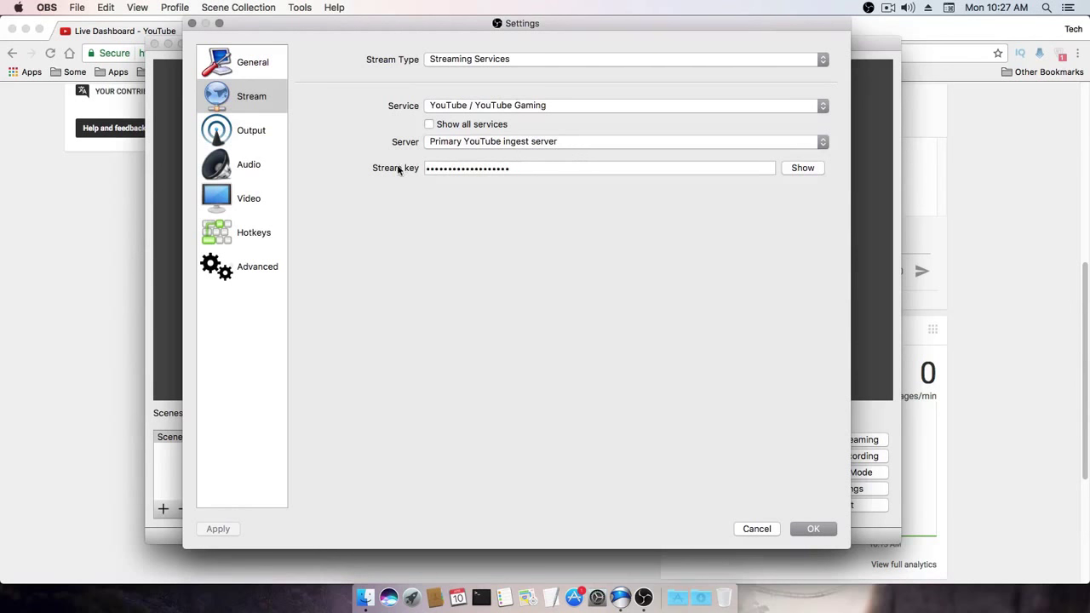
Select the stream key in YouTube's encoder setup, then select the Stream key field's contents in the OBS stream settings.
{"action": "left_click", "coordinate": [132, 400]}
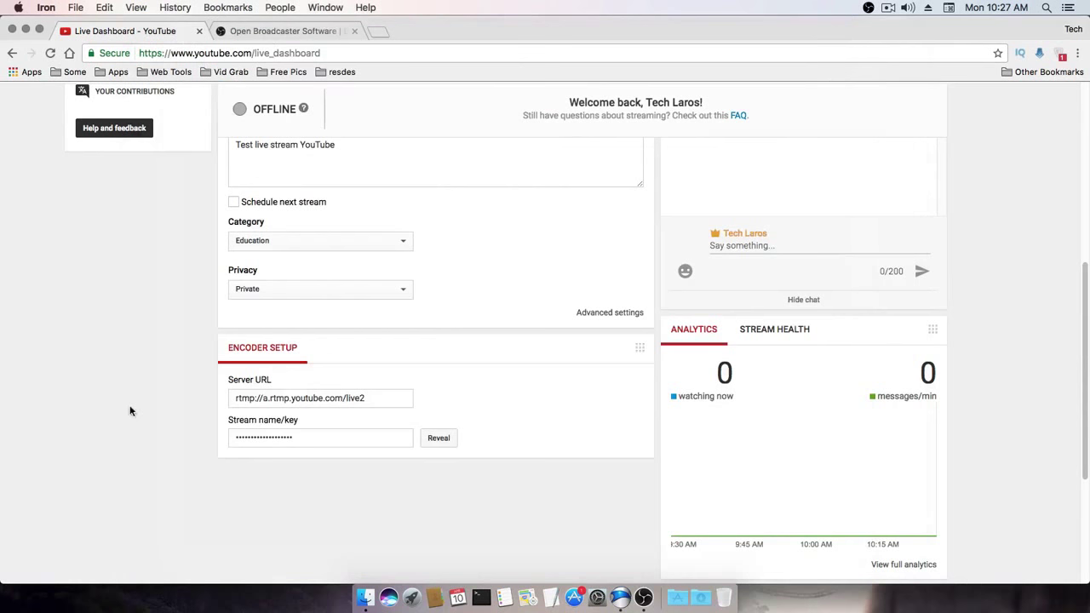
{"action": "left_click", "coordinate": [330, 436]}
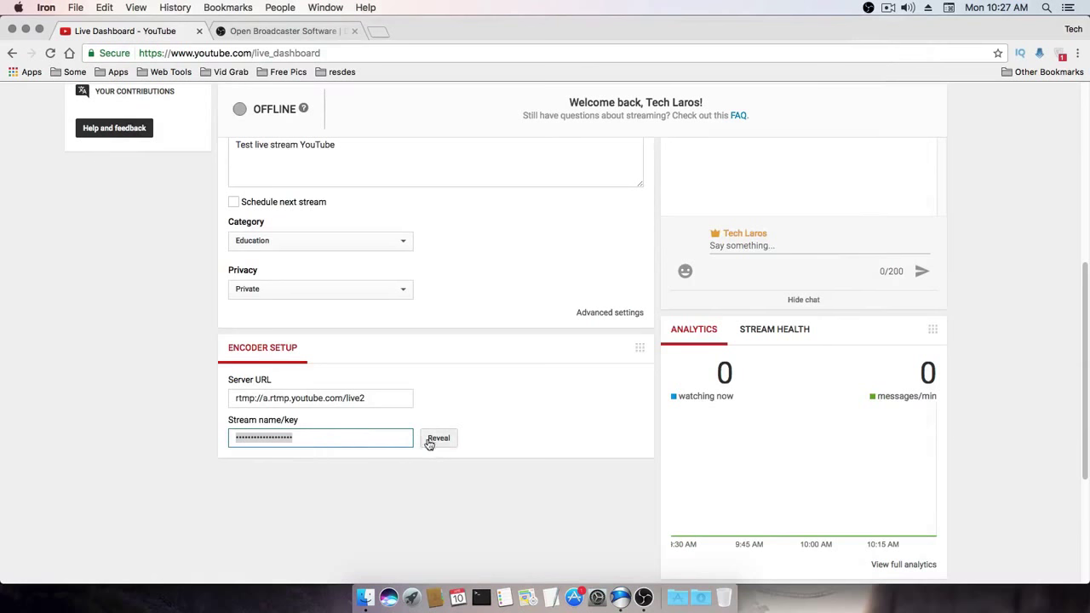
{"action": "left_click", "coordinate": [644, 597]}
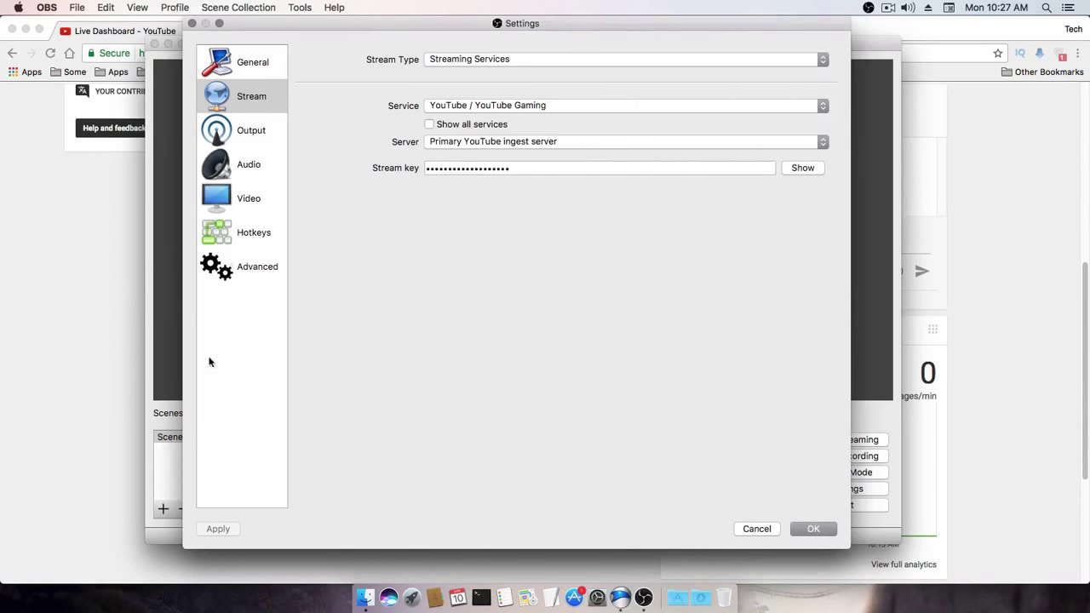
{"action": "left_click", "coordinate": [132, 417]}
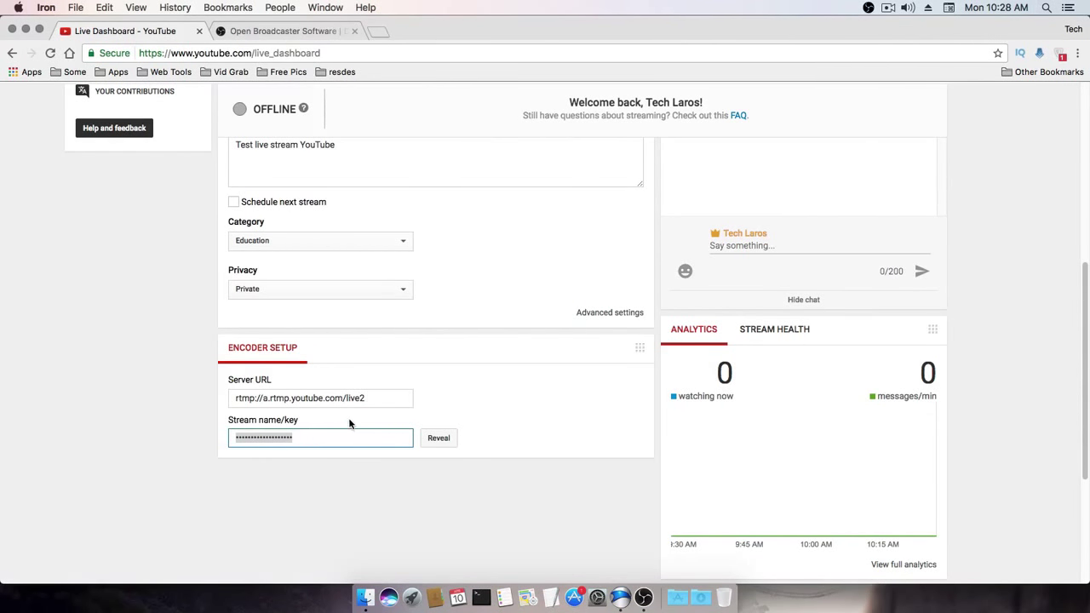
{"action": "scroll", "coordinate": [466, 390], "scroll_direction": "up", "scroll_amount": 3}
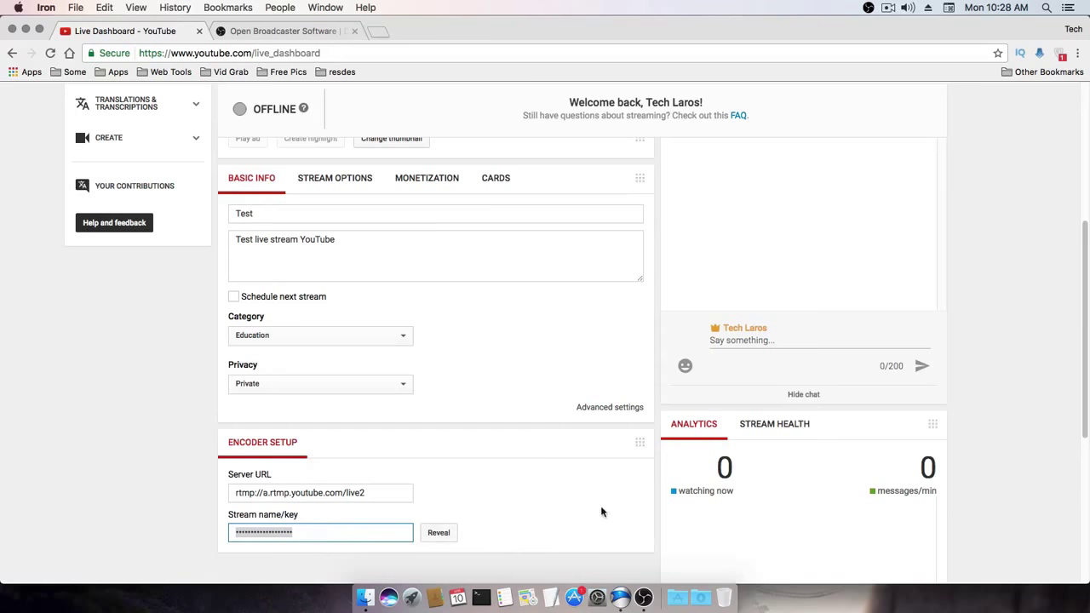
{"action": "left_click", "coordinate": [644, 597]}
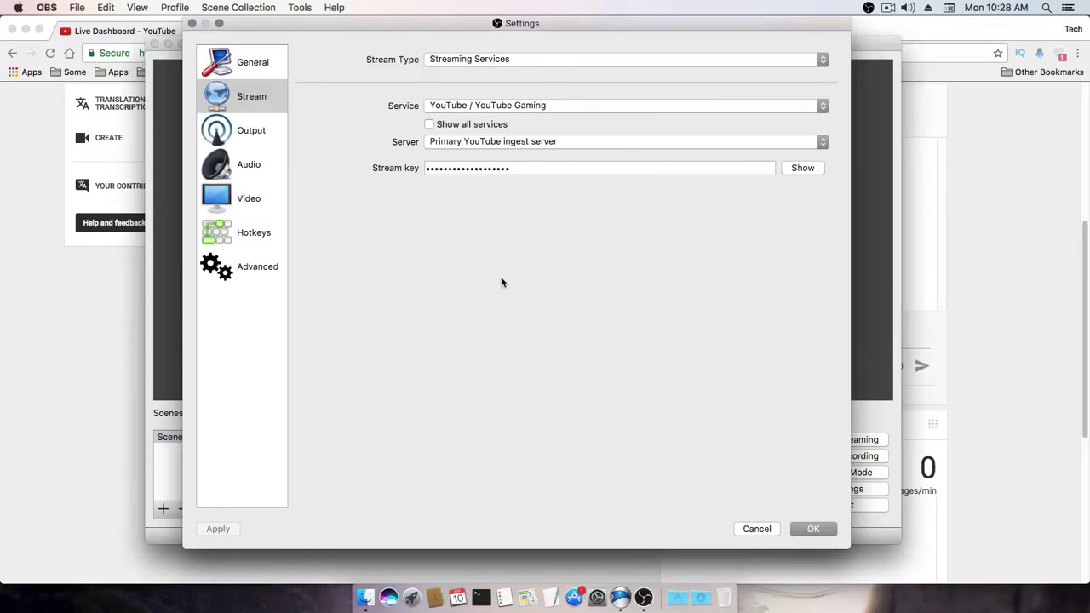
{"action": "left_click", "coordinate": [601, 172]}
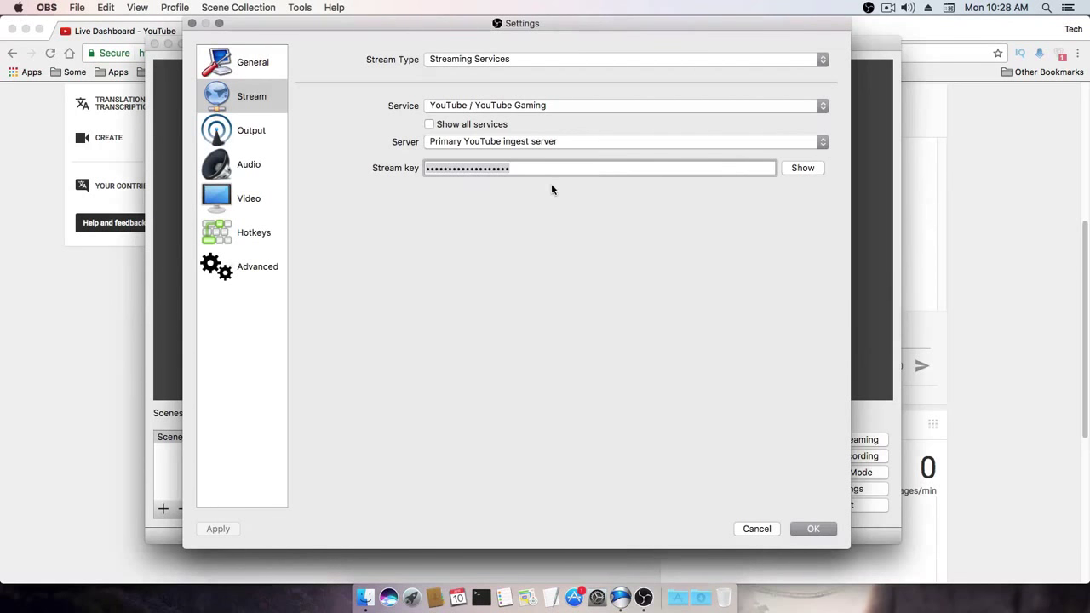
Review the output settings, including the available recording formats, and check the audio and video settings.
{"action": "left_click", "coordinate": [269, 136]}
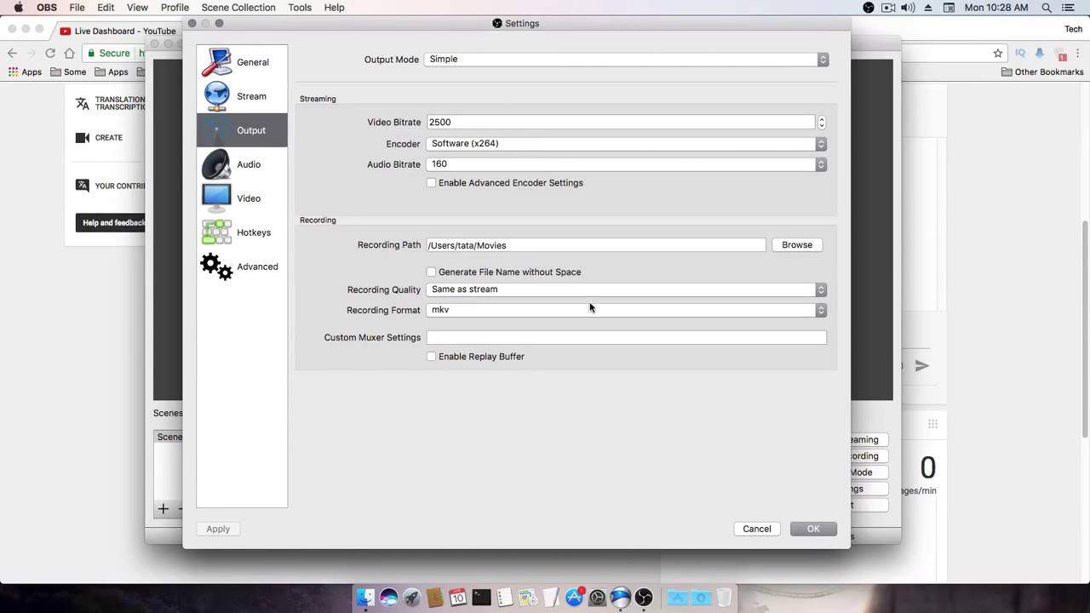
{"action": "left_click", "coordinate": [821, 310]}
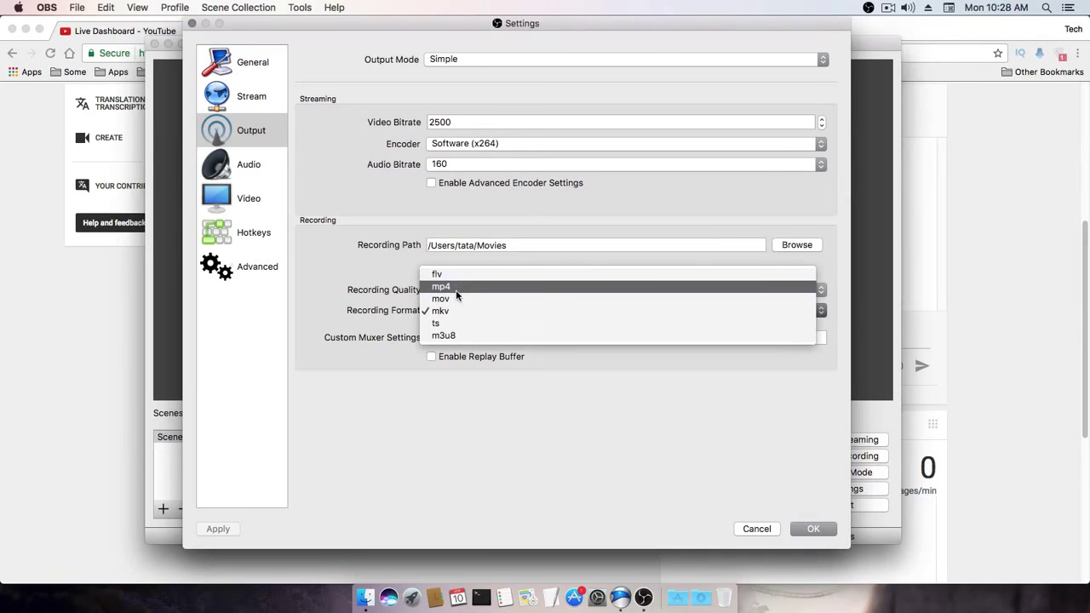
{"action": "left_click", "coordinate": [542, 377]}
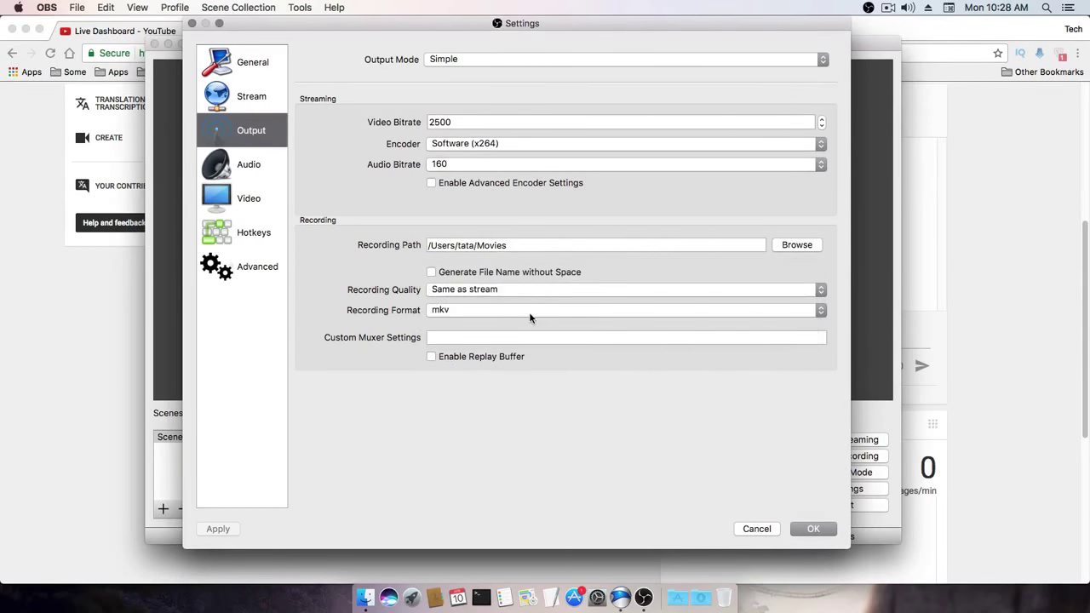
{"action": "left_click", "coordinate": [247, 164]}
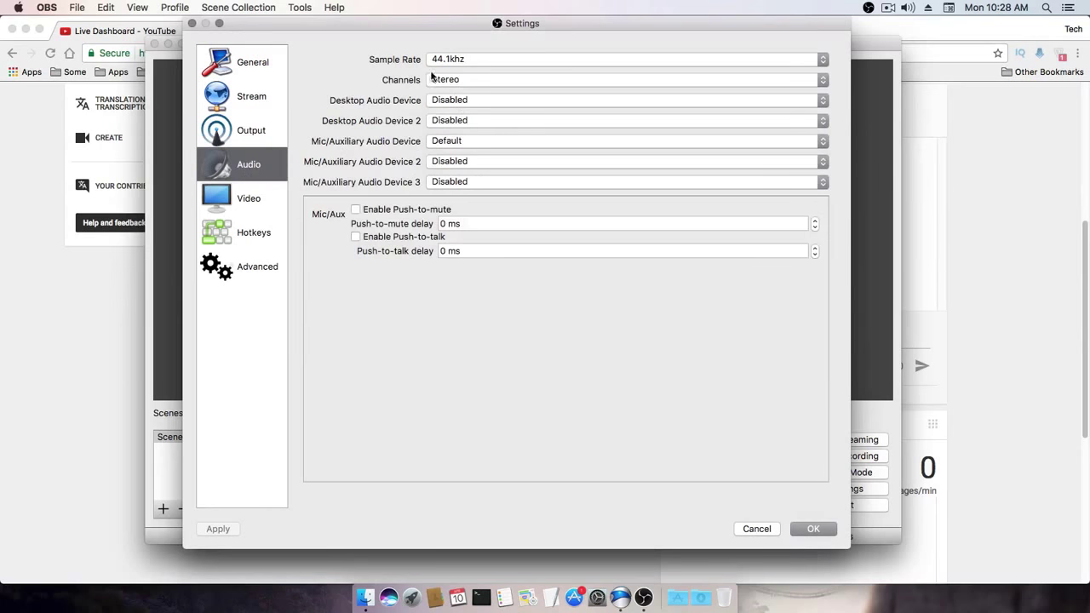
{"action": "left_click", "coordinate": [253, 199]}
Return to the stream settings, select the Stream key field's contents and confirm the settings.
{"action": "left_click", "coordinate": [260, 106]}
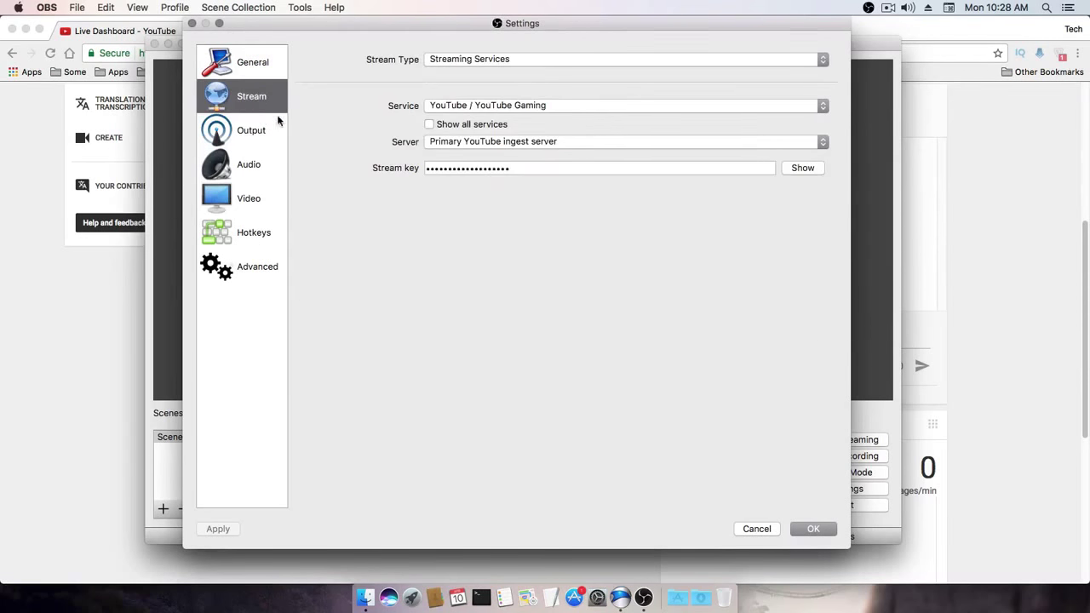
{"action": "left_click", "coordinate": [561, 172]}
{"action": "key", "text": "super+a"}
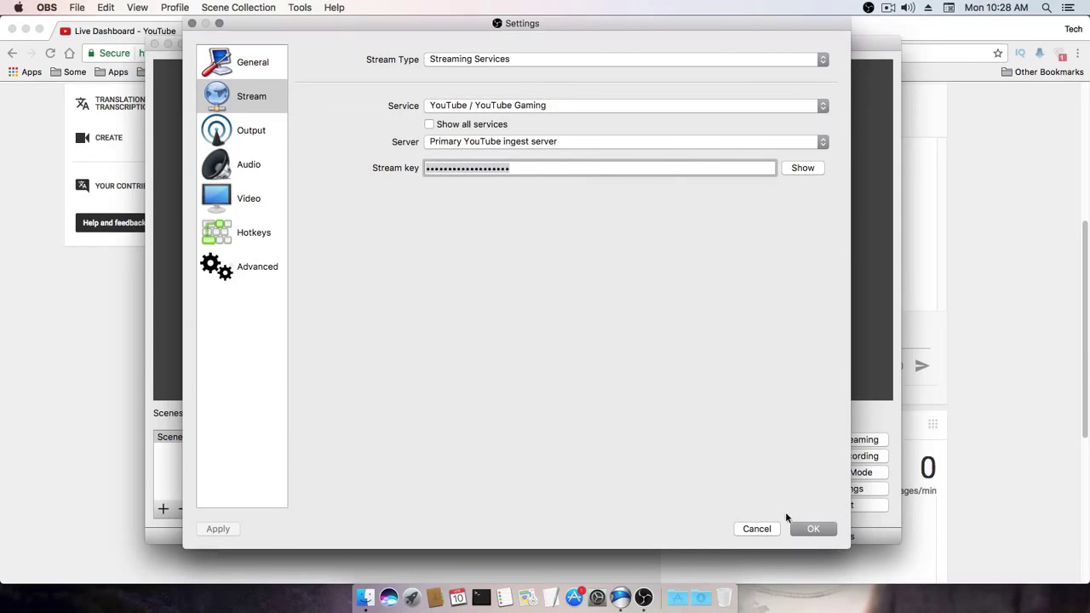
{"action": "left_click", "coordinate": [813, 530]}
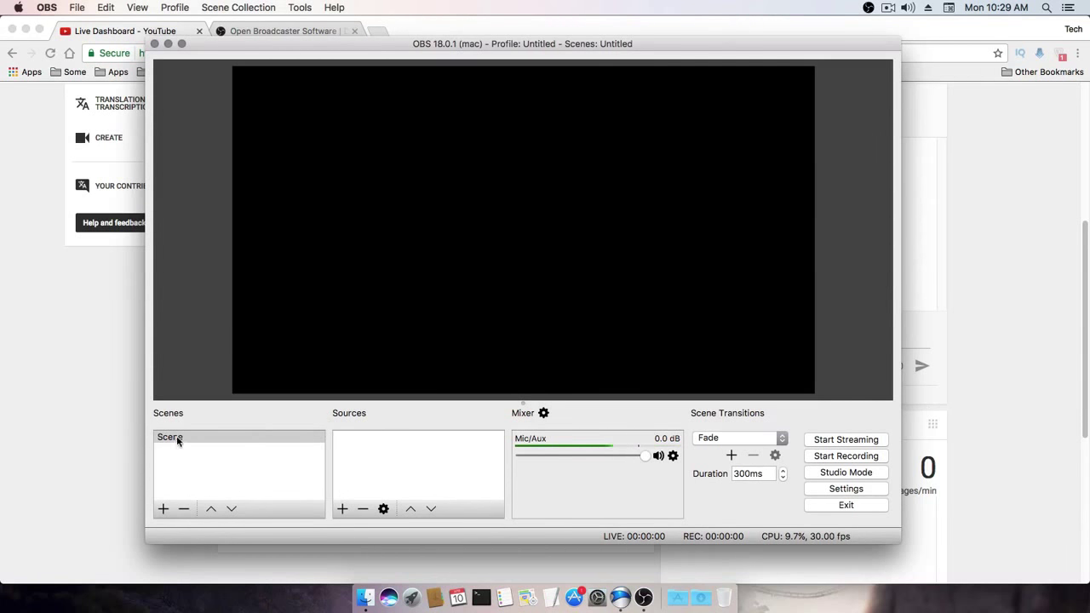
Remove the existing scene and add a new scene named Scene 2 in its place.
{"action": "left_click", "coordinate": [184, 509]}
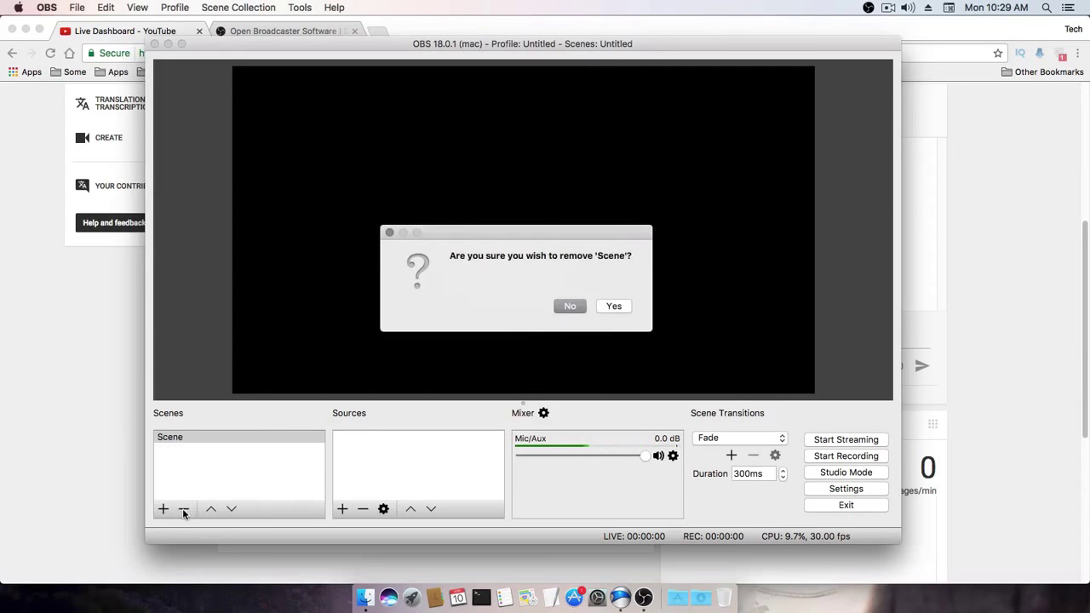
{"action": "left_click", "coordinate": [617, 312]}
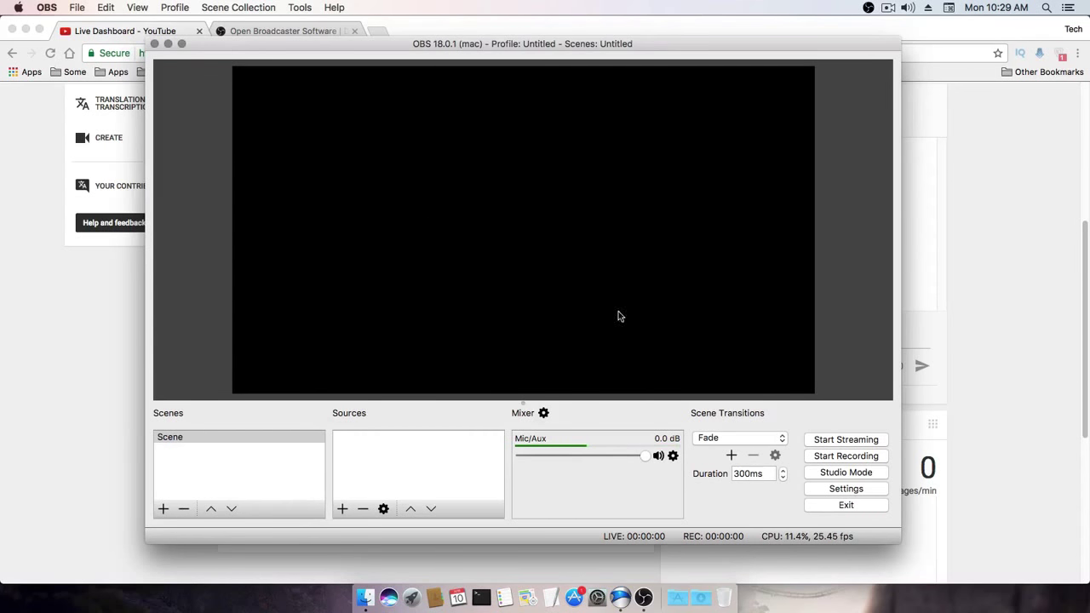
{"action": "left_click", "coordinate": [164, 508]}
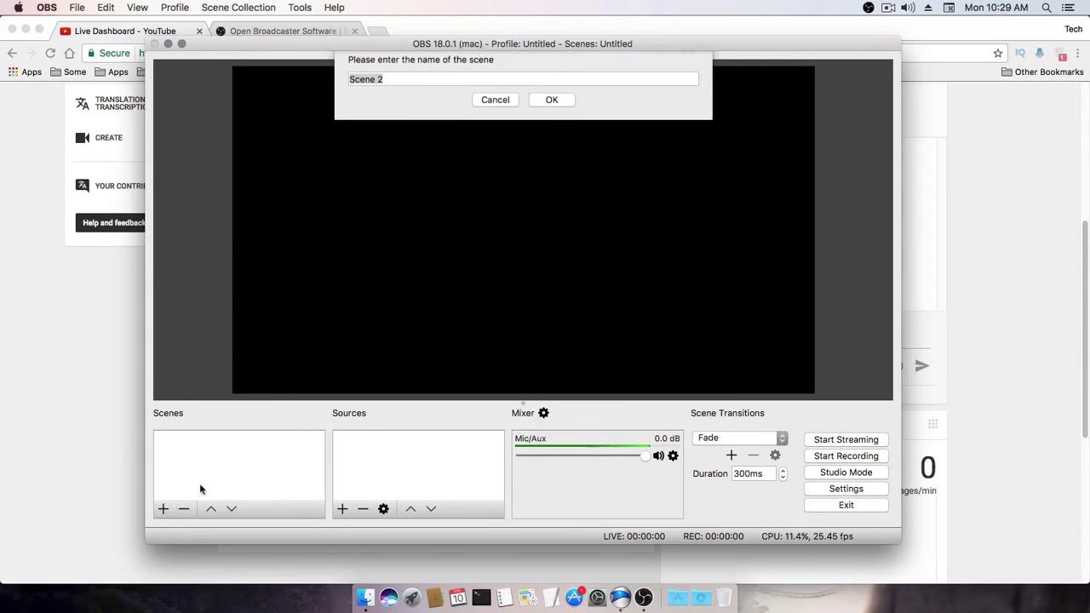
{"action": "left_click", "coordinate": [393, 95]}
{"action": "key", "text": "BackSpace"}
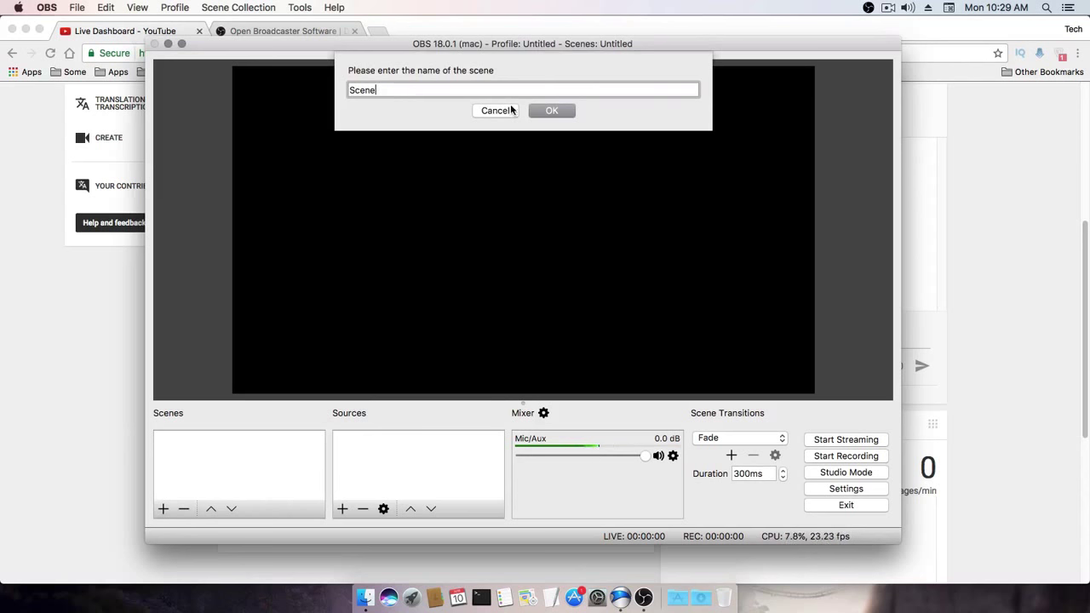
{"action": "left_click", "coordinate": [553, 112]}
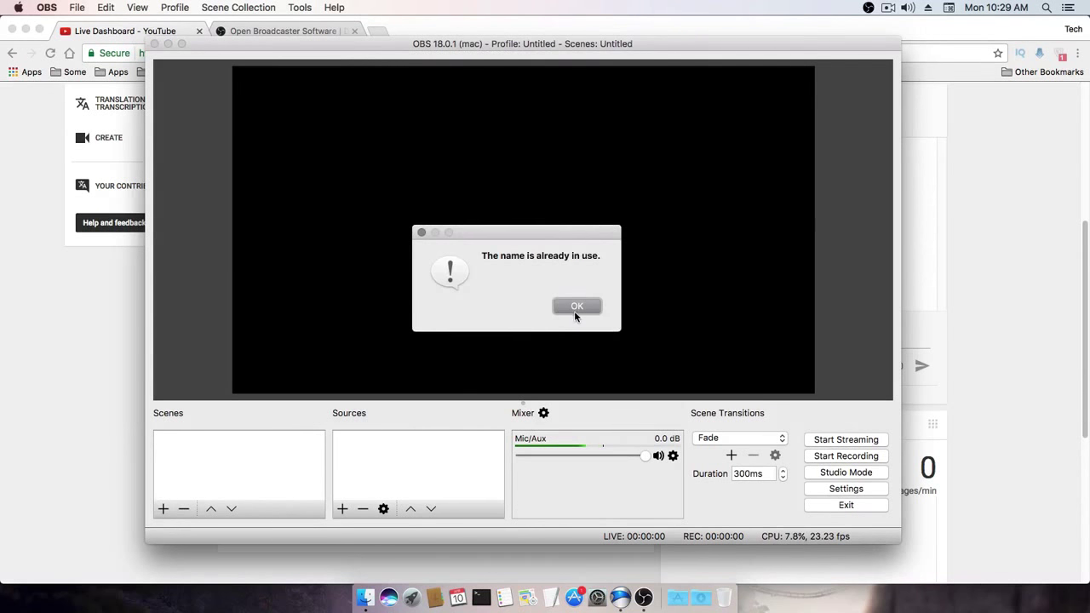
{"action": "left_click", "coordinate": [576, 307]}
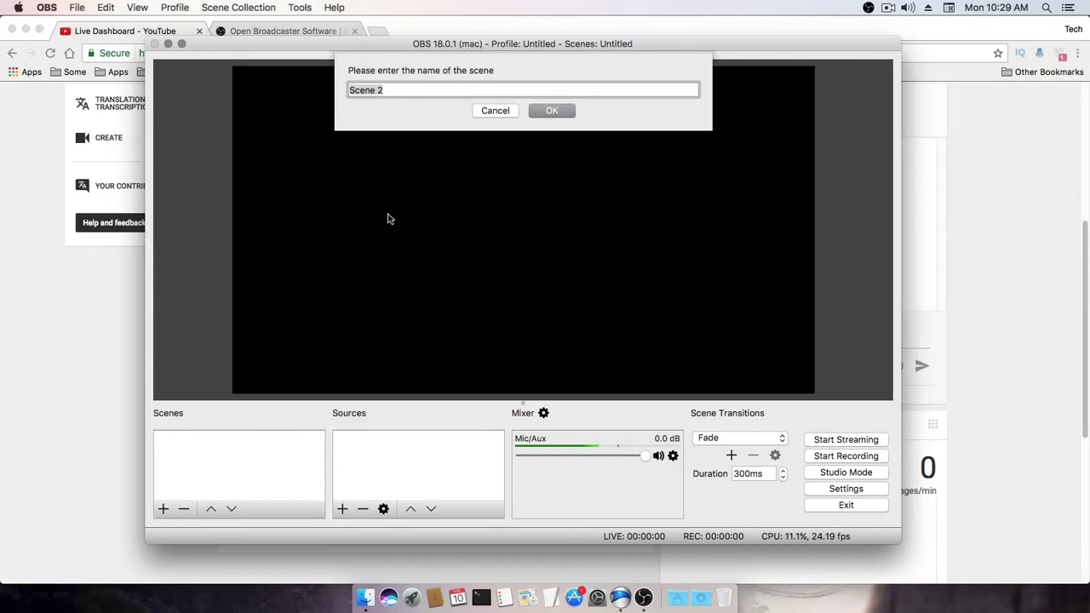
{"action": "left_click", "coordinate": [552, 111]}
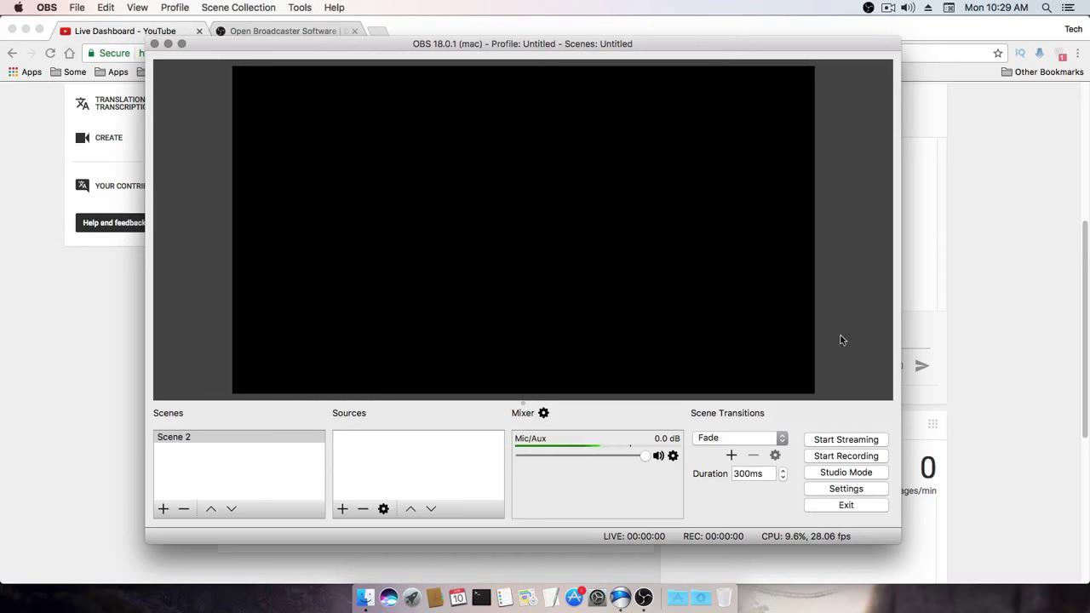
Add a new Display Capture source named Desktop to the scene.
{"action": "left_click", "coordinate": [341, 508]}
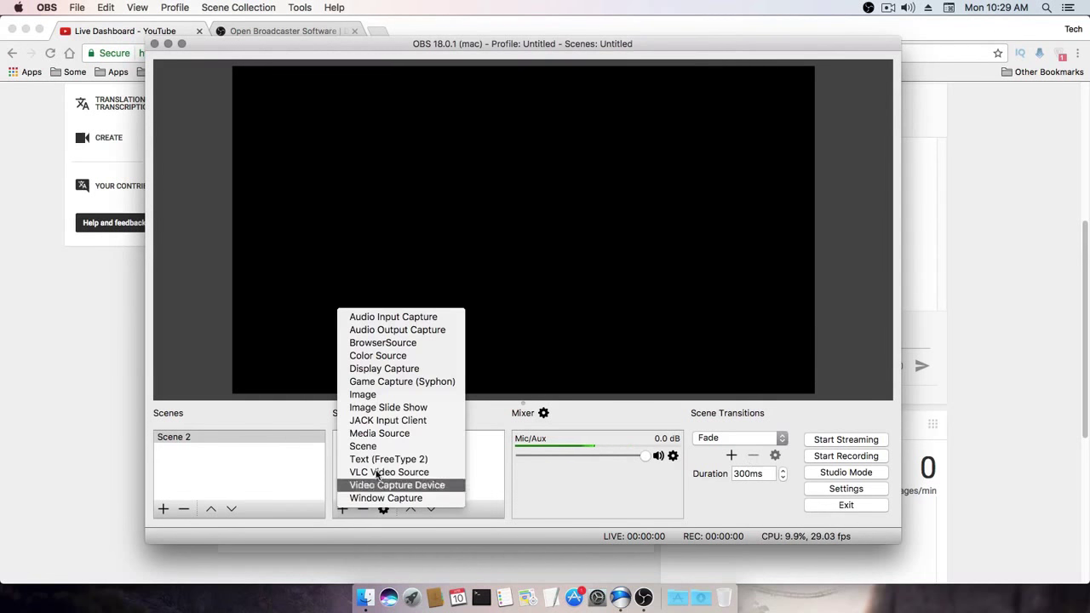
{"action": "left_click", "coordinate": [415, 372]}
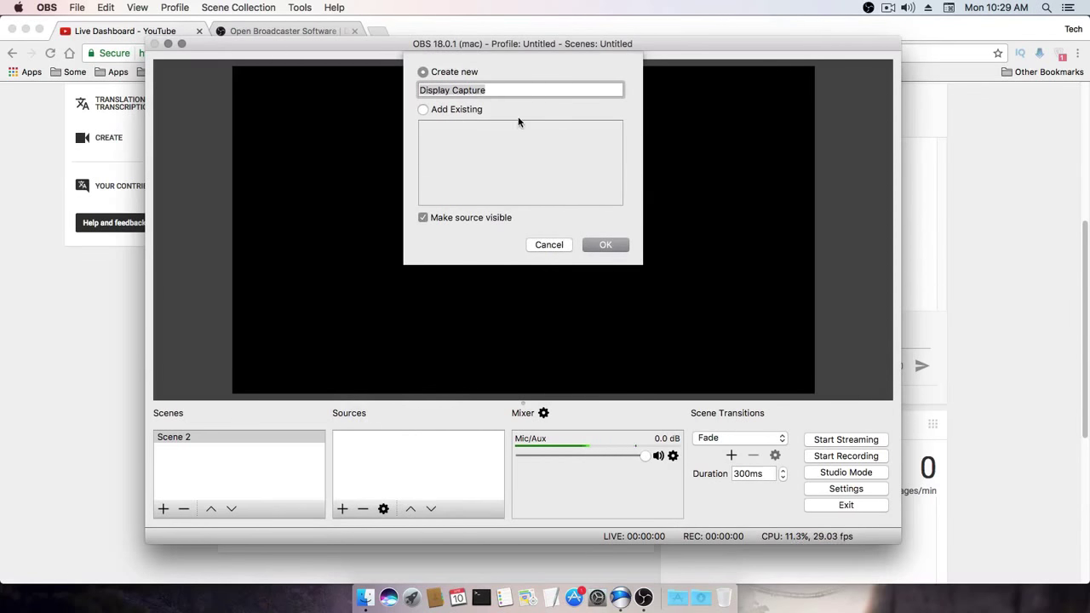
{"action": "type", "text": "Desktop"}
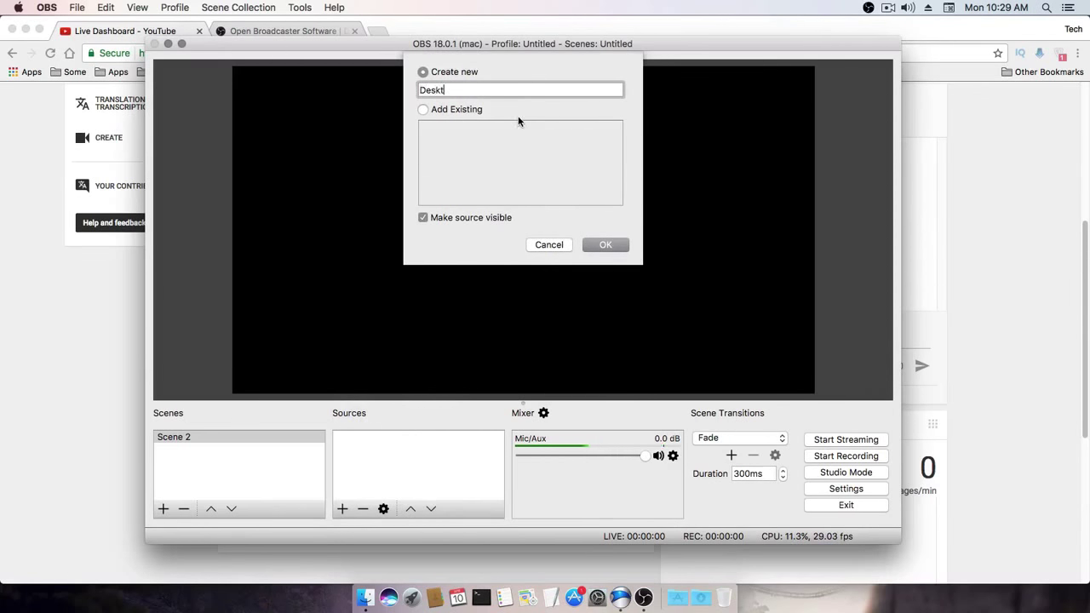
{"action": "left_click", "coordinate": [606, 245]}
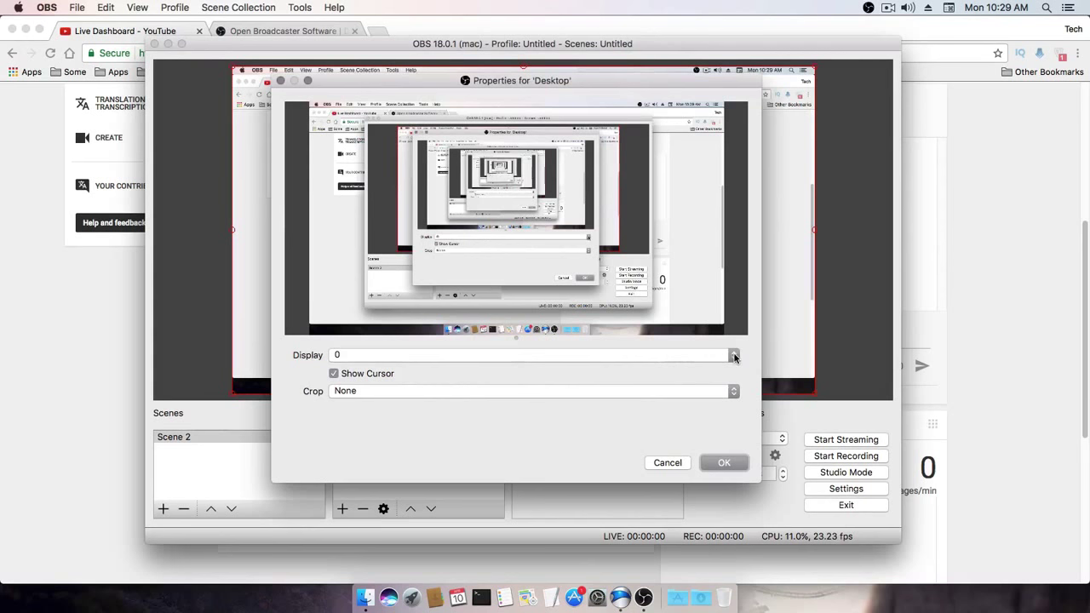
Check the display and crop options in the Desktop source's properties, then accept display 0 with crop None.
{"action": "left_click", "coordinate": [703, 365]}
{"action": "left_click", "coordinate": [515, 422]}
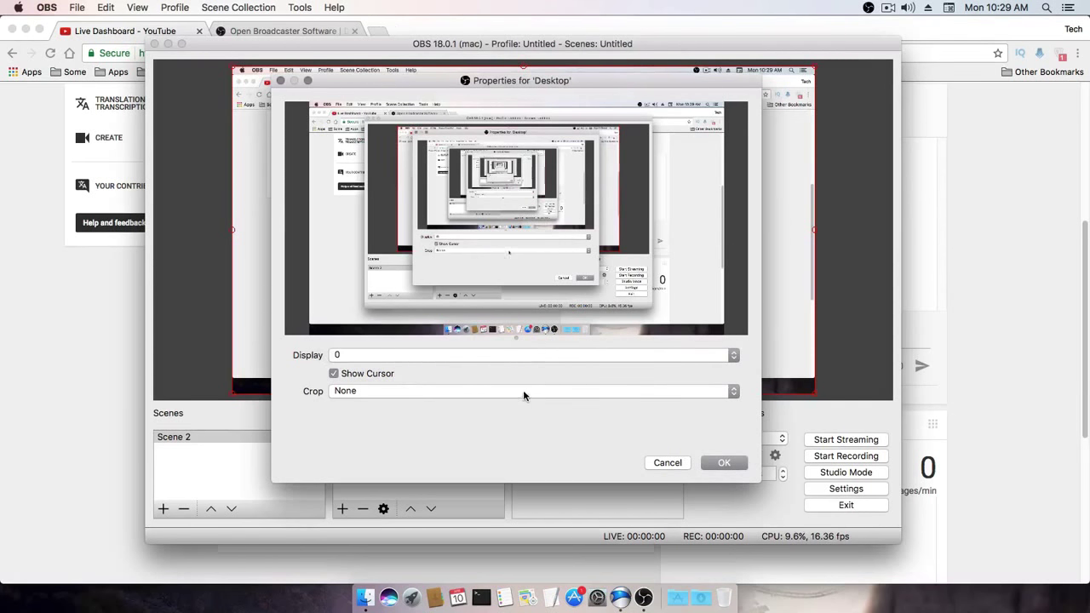
{"action": "left_click", "coordinate": [524, 392]}
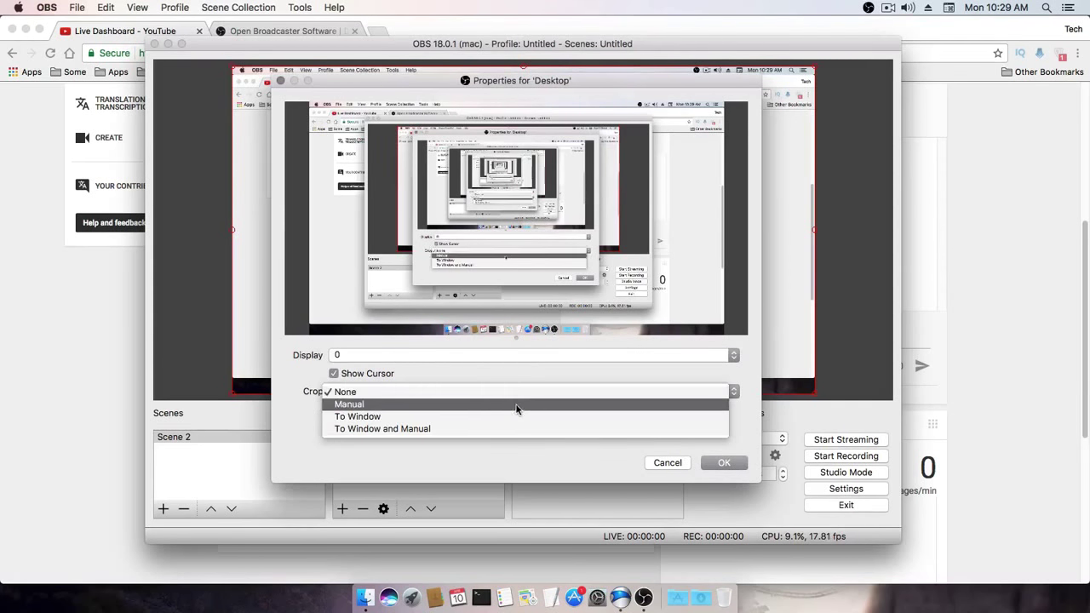
{"action": "left_click", "coordinate": [477, 373]}
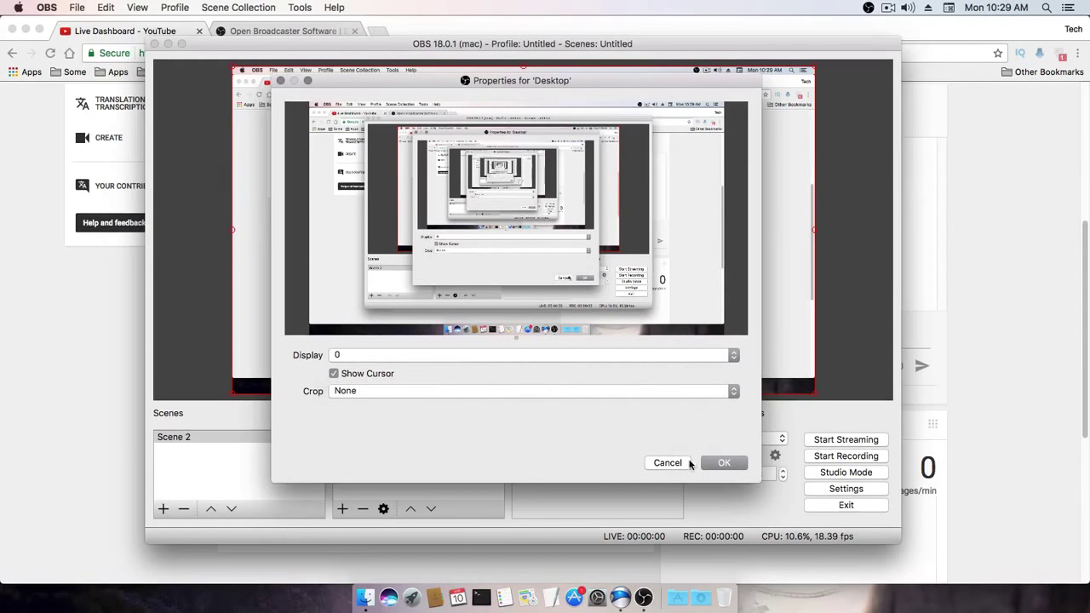
{"action": "left_click", "coordinate": [719, 466]}
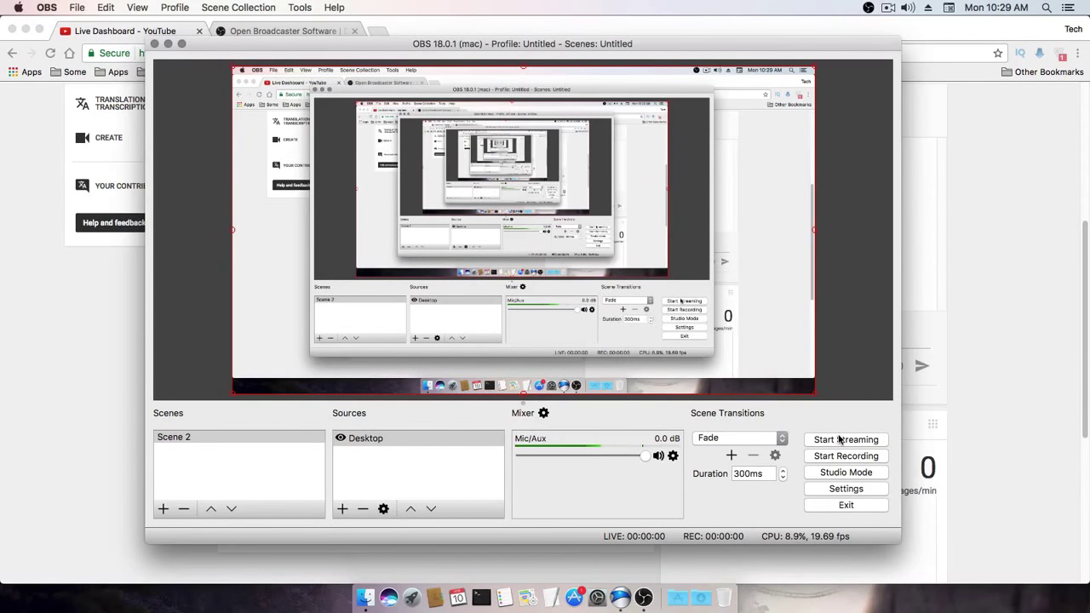
Switch to YouTube's live dashboard and set the stream title to "Live Panduan Komputer" and the description to "adfasdfasdfasdfas".
{"action": "left_click", "coordinate": [54, 390]}
{"action": "scroll", "coordinate": [392, 341], "scroll_direction": "up", "scroll_amount": 2}
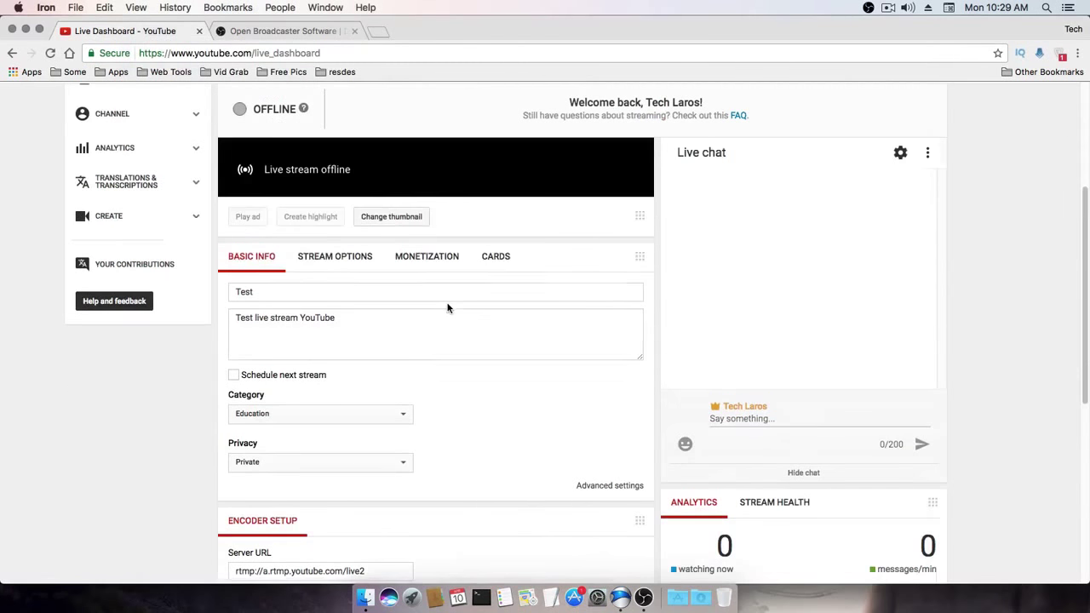
{"action": "scroll", "coordinate": [341, 319], "scroll_direction": "up", "scroll_amount": 3}
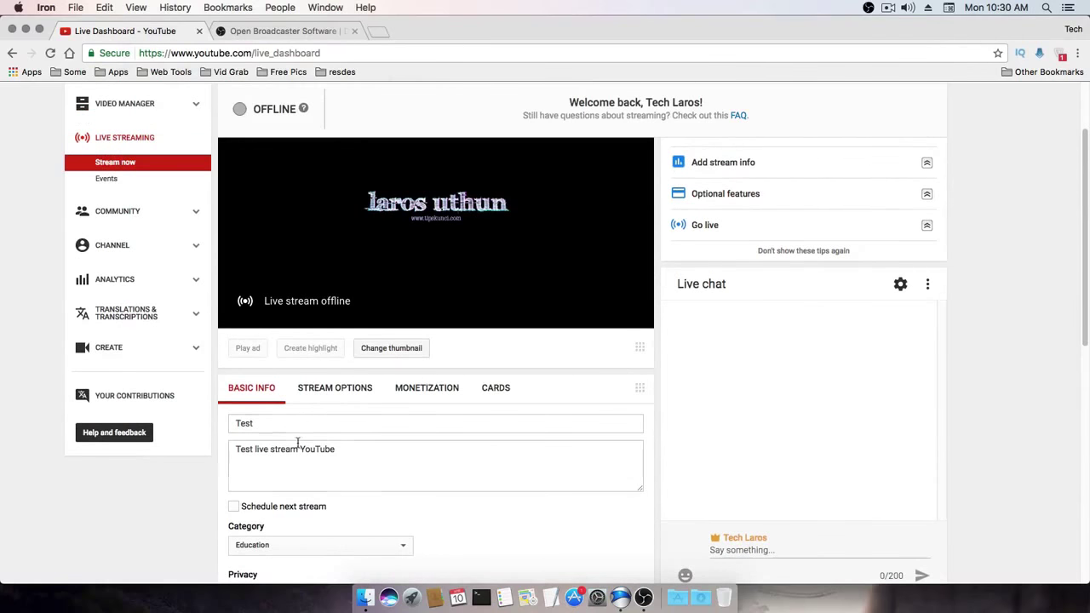
{"action": "double_click", "coordinate": [283, 423]}
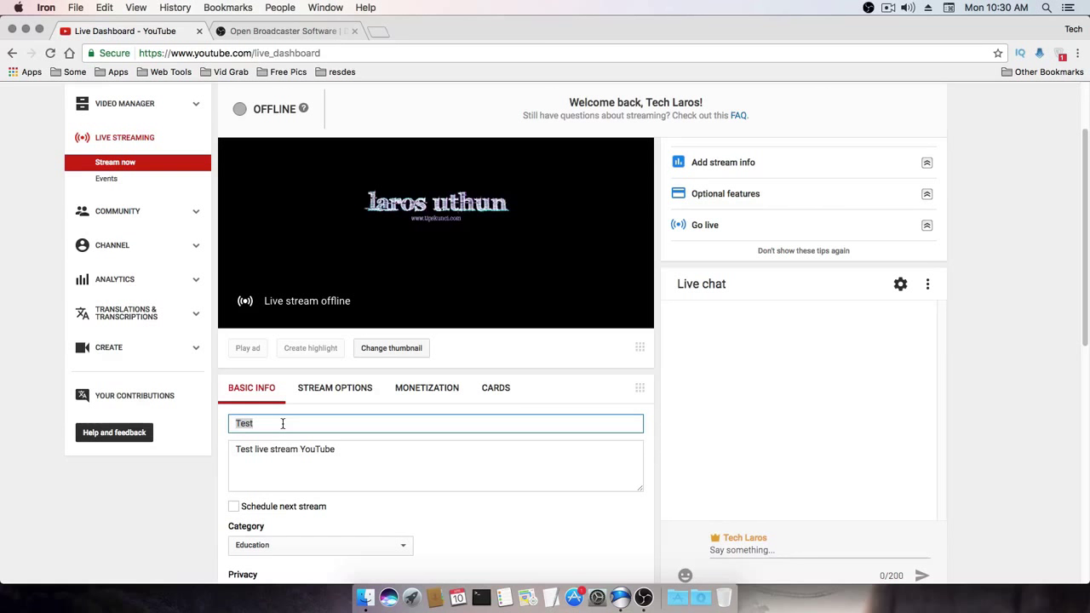
{"action": "type", "text": "Live Panduan Komputer"}
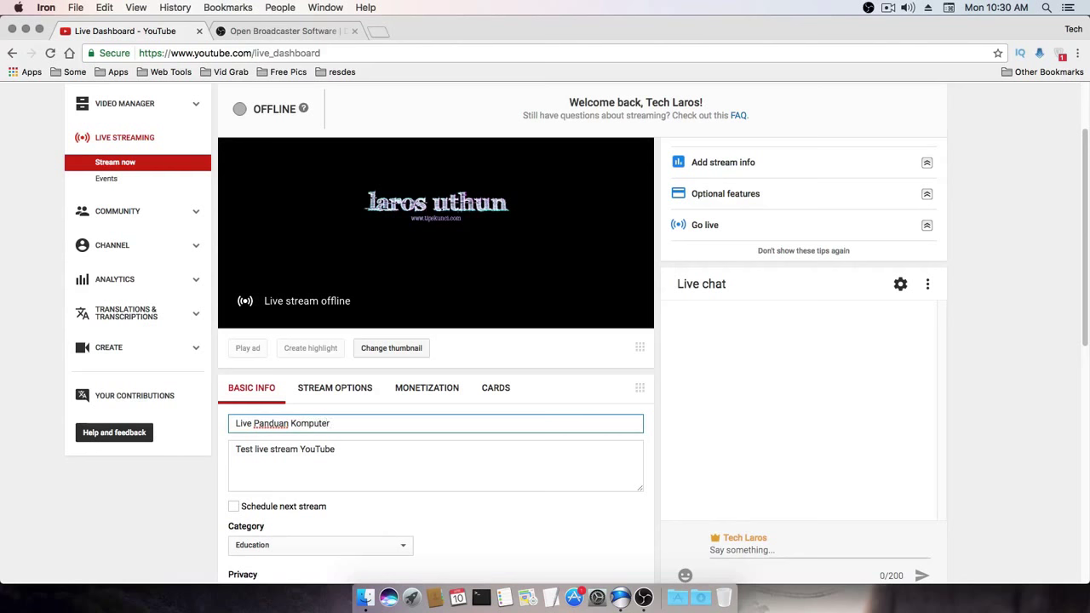
{"action": "triple_click", "coordinate": [330, 459]}
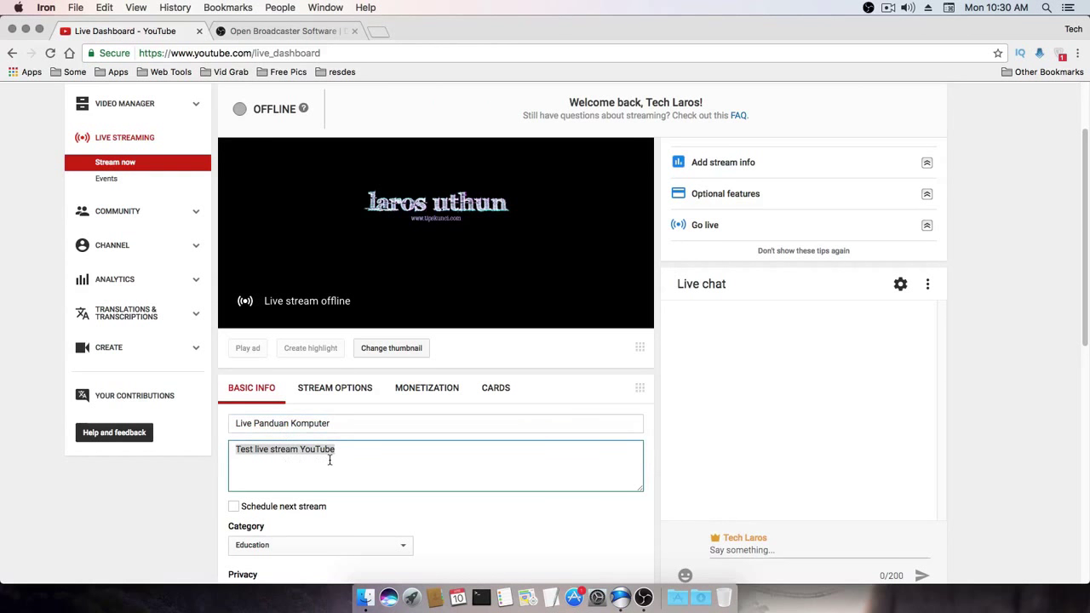
{"action": "type", "text": "adfasdfasdfasdfas"}
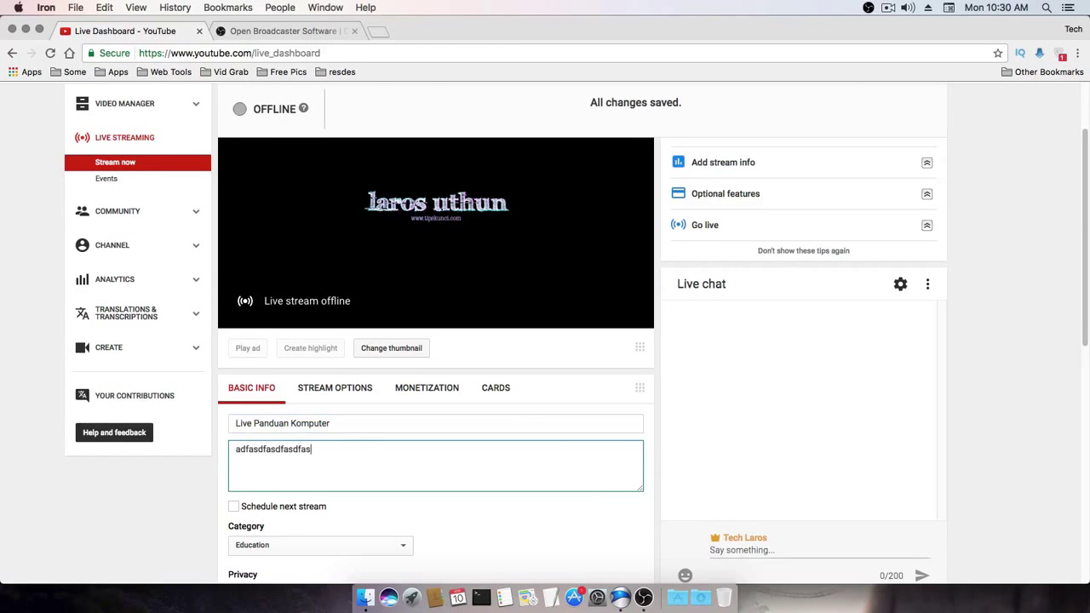
Set the stream's privacy to Public and check the category choices, keeping Education.
{"action": "scroll", "coordinate": [331, 511], "scroll_direction": "down", "scroll_amount": 3}
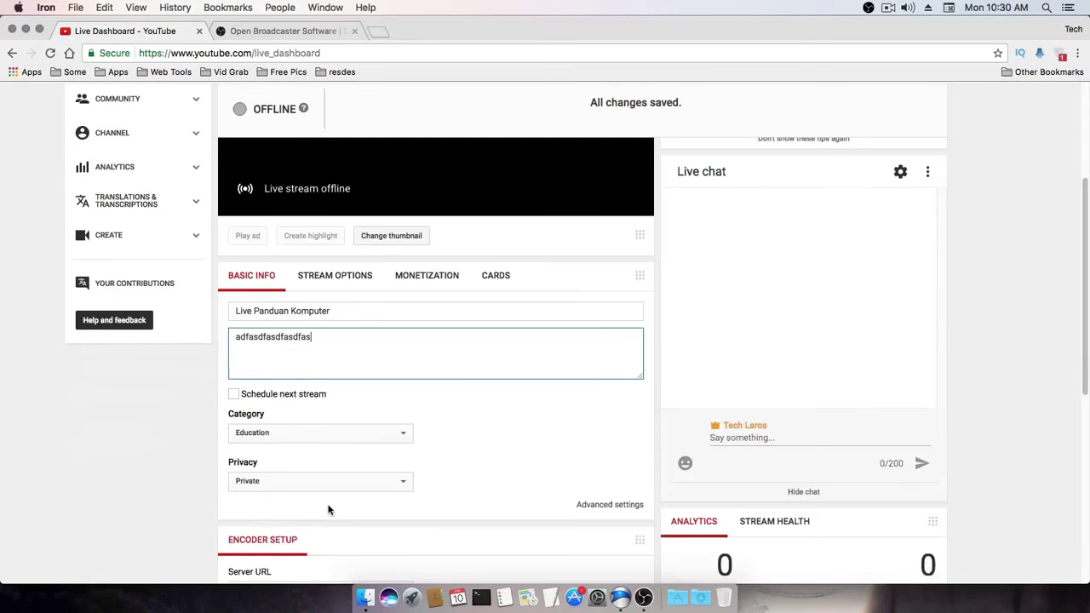
{"action": "left_click", "coordinate": [402, 482]}
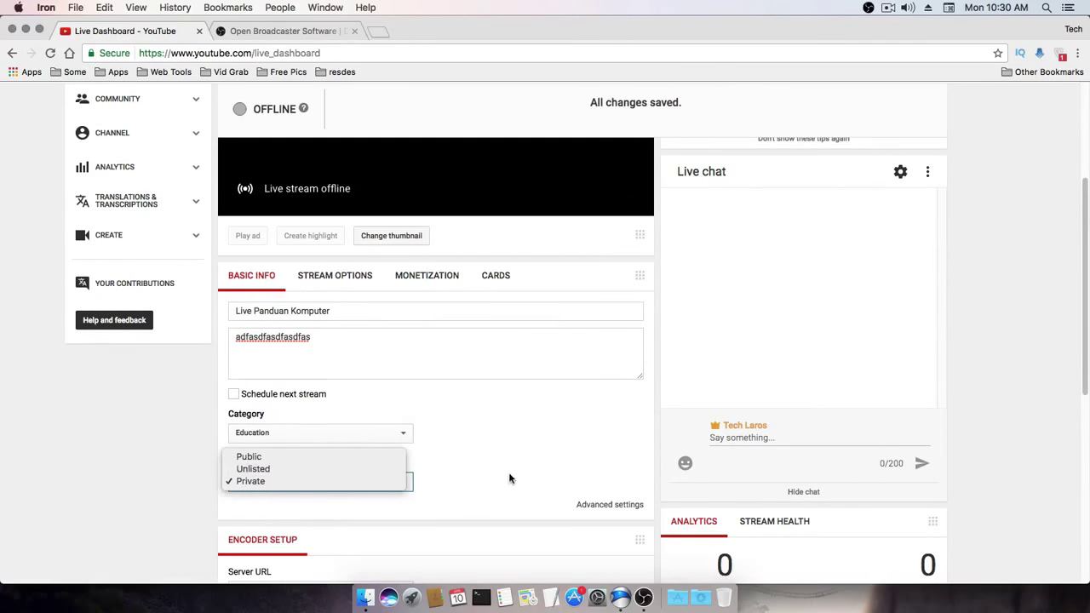
{"action": "left_click", "coordinate": [372, 477]}
{"action": "left_click", "coordinate": [401, 482]}
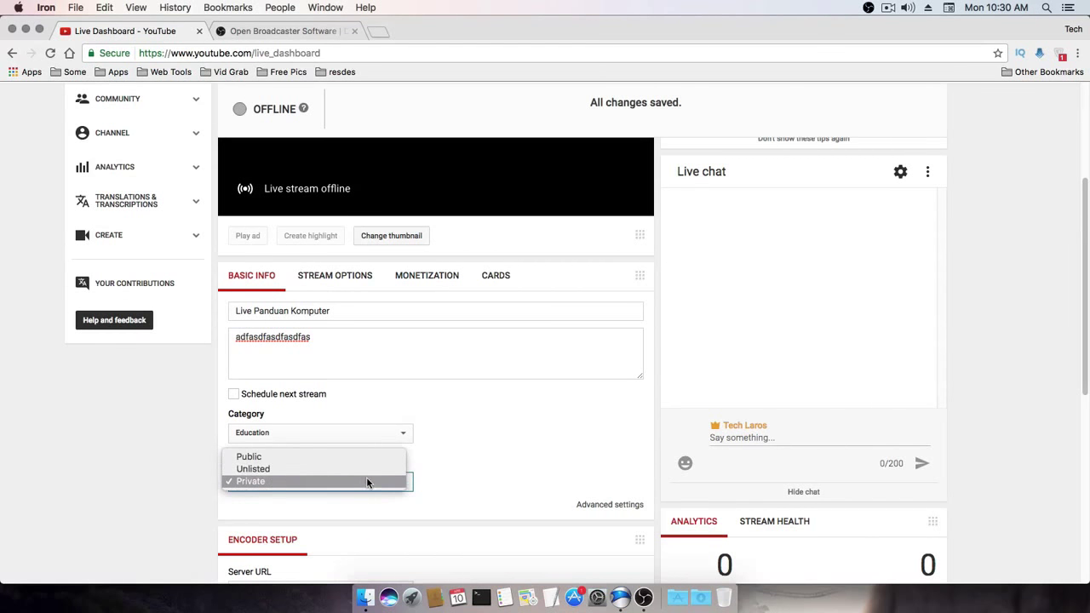
{"action": "left_click", "coordinate": [364, 458]}
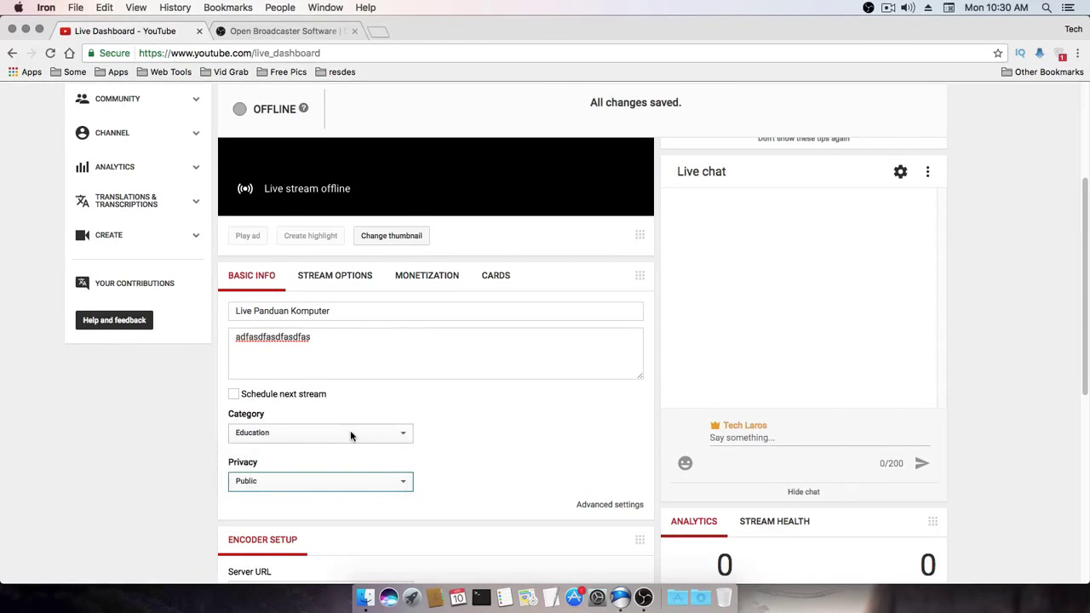
{"action": "left_click", "coordinate": [350, 434]}
{"action": "left_click", "coordinate": [509, 440]}
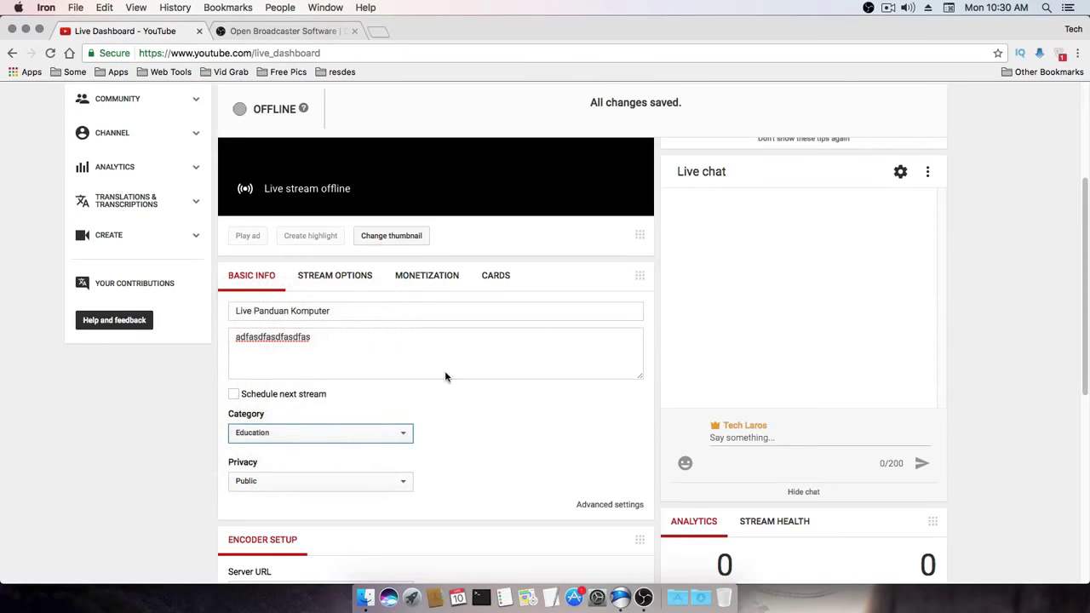
Look through the stream's monetization options and its cards.
{"action": "left_click", "coordinate": [410, 345]}
{"action": "left_click", "coordinate": [426, 276]}
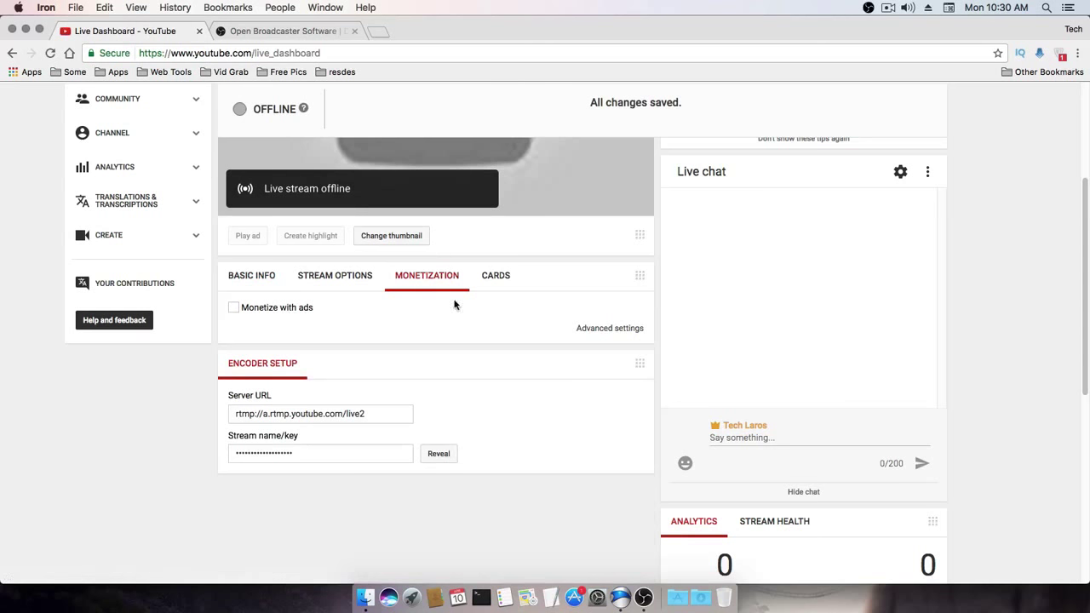
{"action": "left_click", "coordinate": [497, 279]}
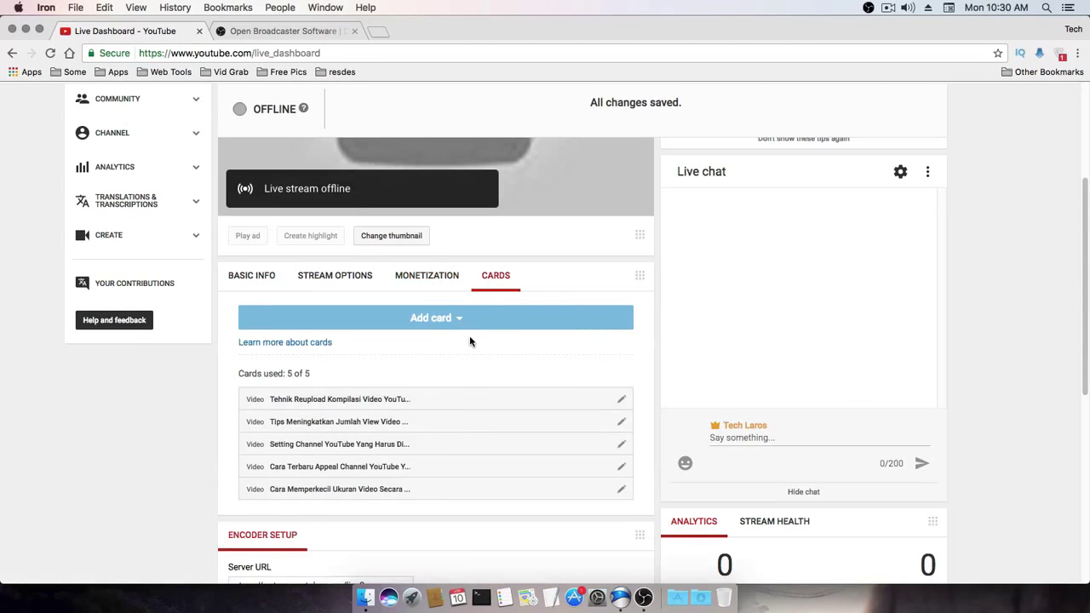
Review the stream options, basic info and thumbnail area on the live dashboard.
{"action": "left_click", "coordinate": [366, 276]}
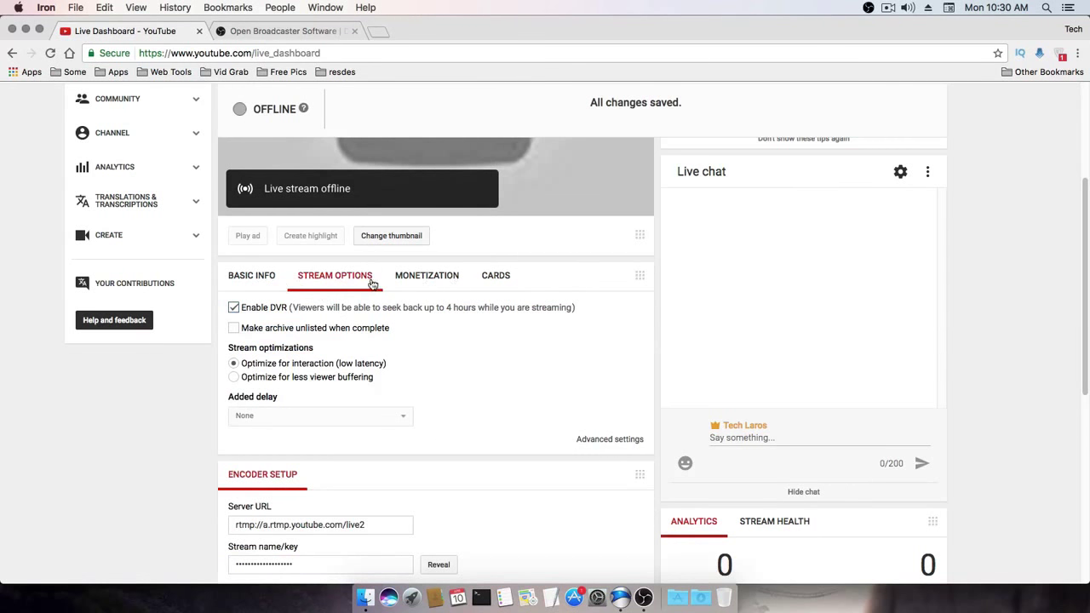
{"action": "left_click", "coordinate": [247, 277]}
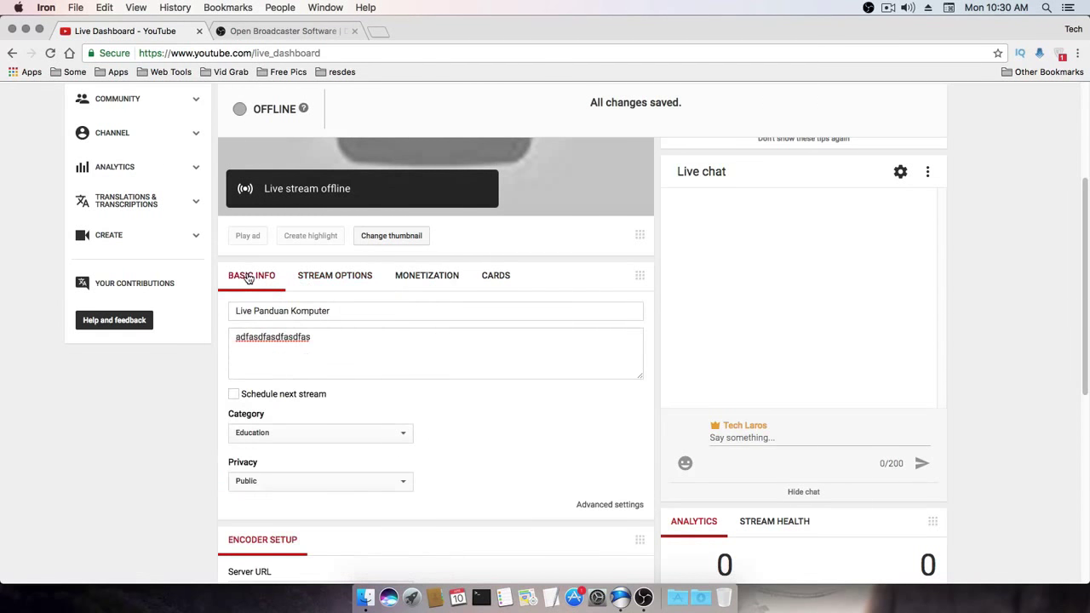
{"action": "scroll", "coordinate": [394, 414], "scroll_direction": "down", "scroll_amount": 5}
{"action": "scroll", "coordinate": [426, 415], "scroll_direction": "up", "scroll_amount": 5}
{"action": "scroll", "coordinate": [475, 415], "scroll_direction": "up", "scroll_amount": 3}
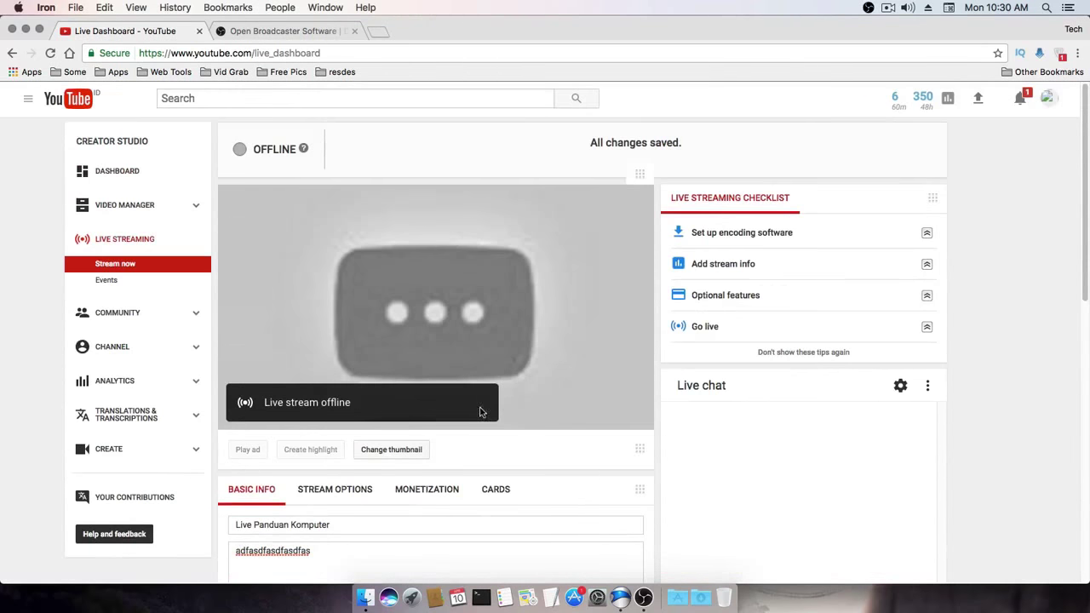
{"action": "scroll", "coordinate": [496, 477], "scroll_direction": "down", "scroll_amount": 3}
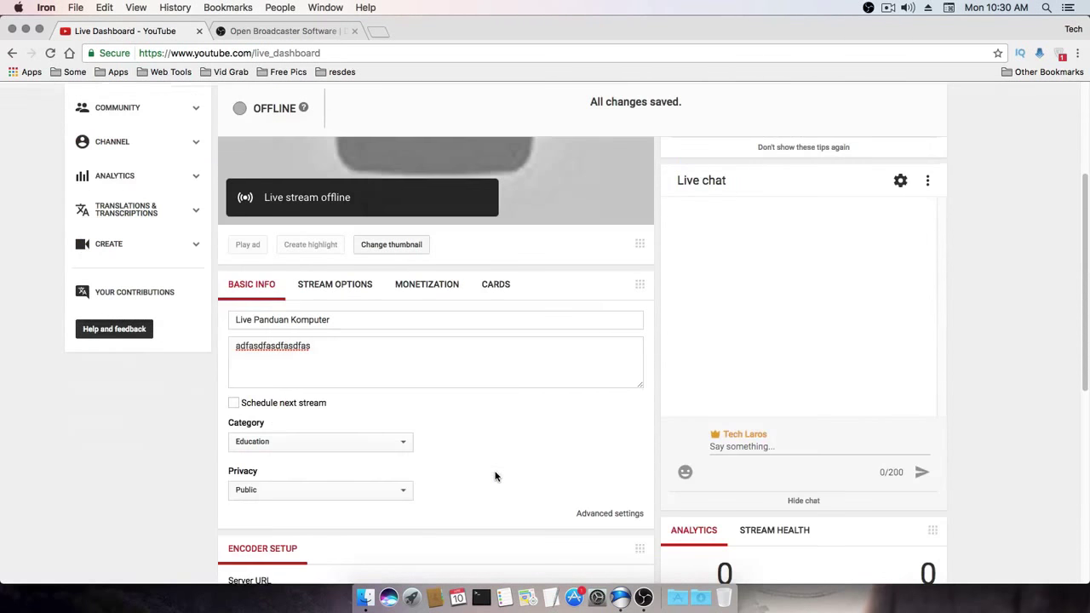
{"action": "scroll", "coordinate": [487, 395], "scroll_direction": "up", "scroll_amount": 2}
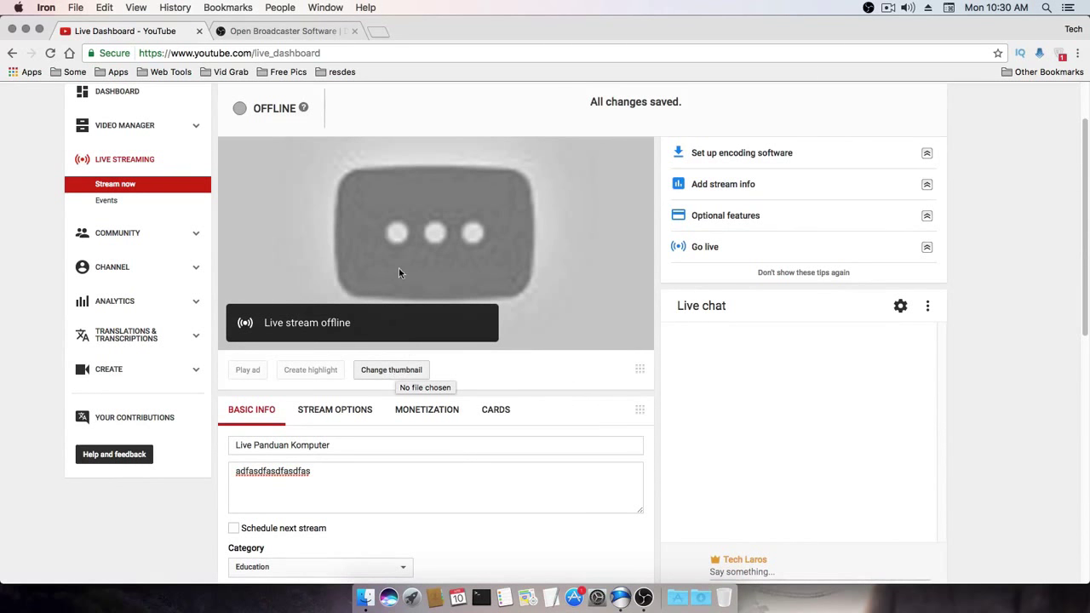
{"action": "scroll", "coordinate": [521, 366], "scroll_direction": "up", "scroll_amount": 1}
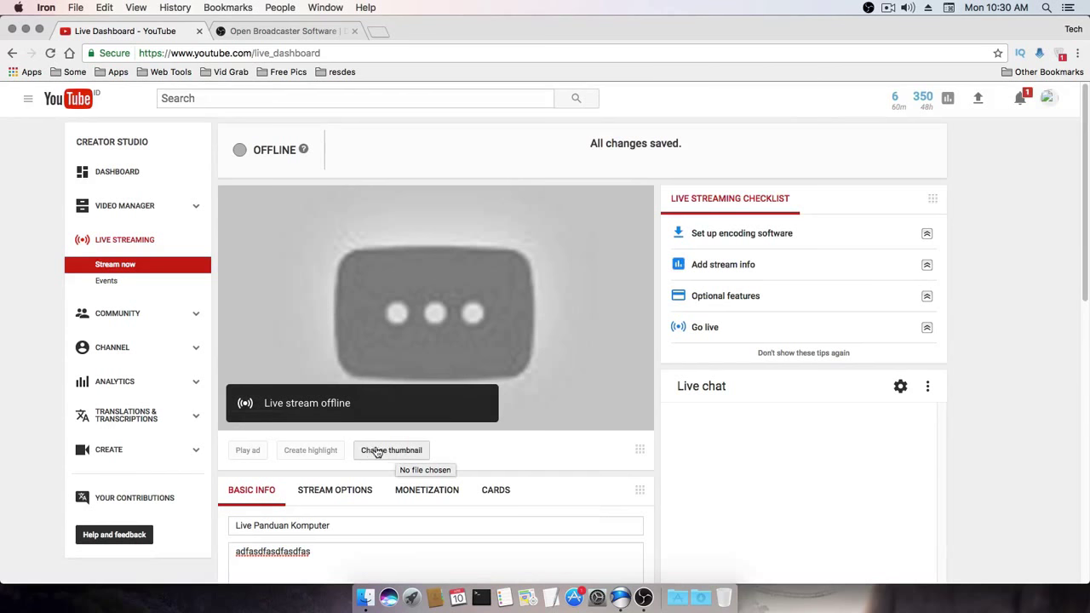
Upload faes-fix.jpg from the Desktop folder as the stream's thumbnail.
{"action": "left_click", "coordinate": [472, 286]}
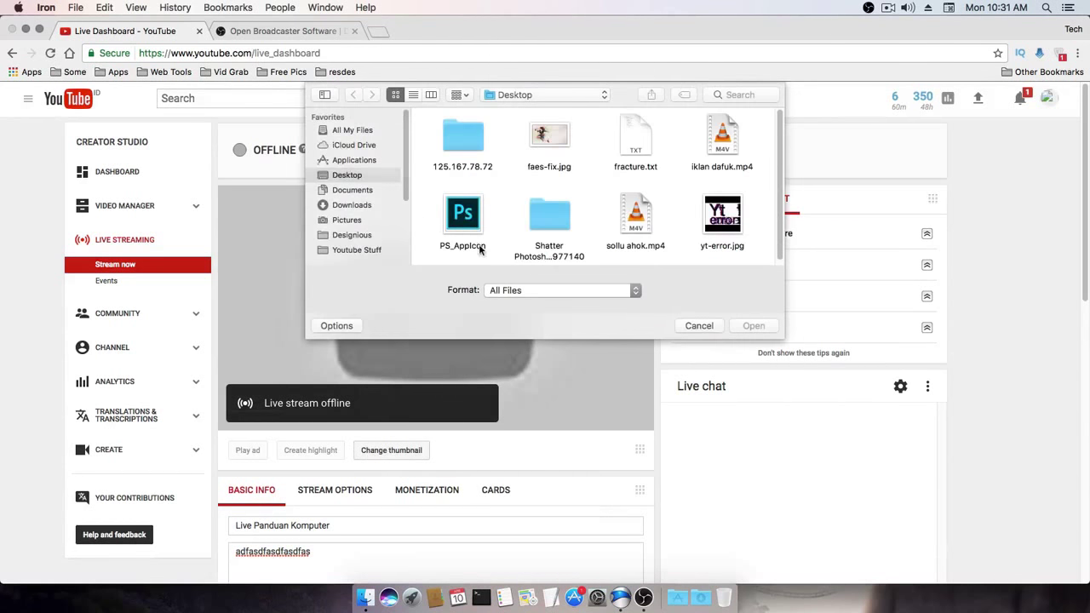
{"action": "left_click", "coordinate": [699, 325]}
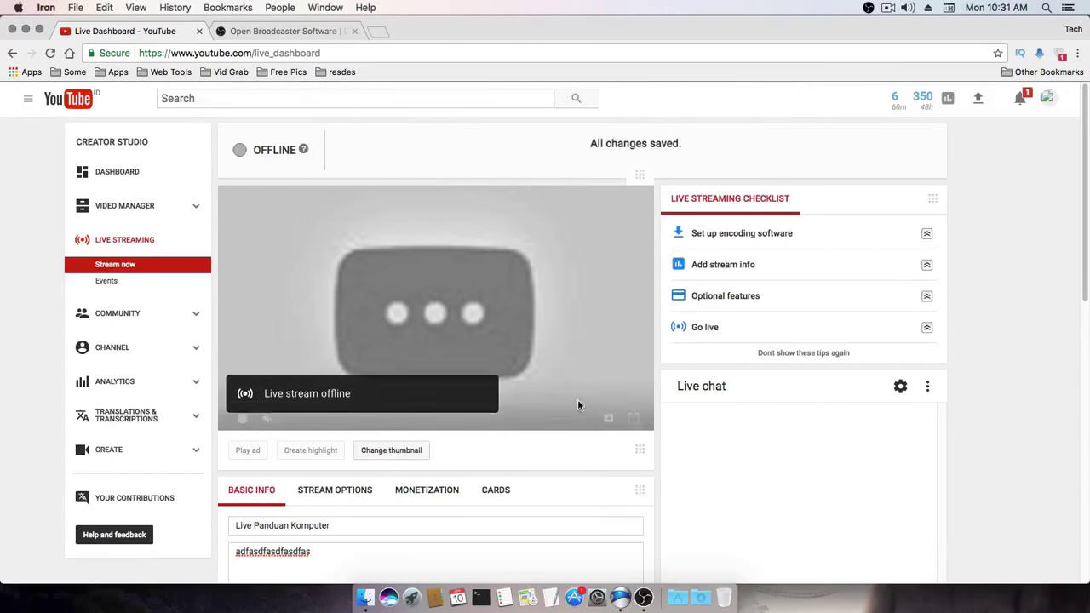
{"action": "left_click", "coordinate": [478, 384]}
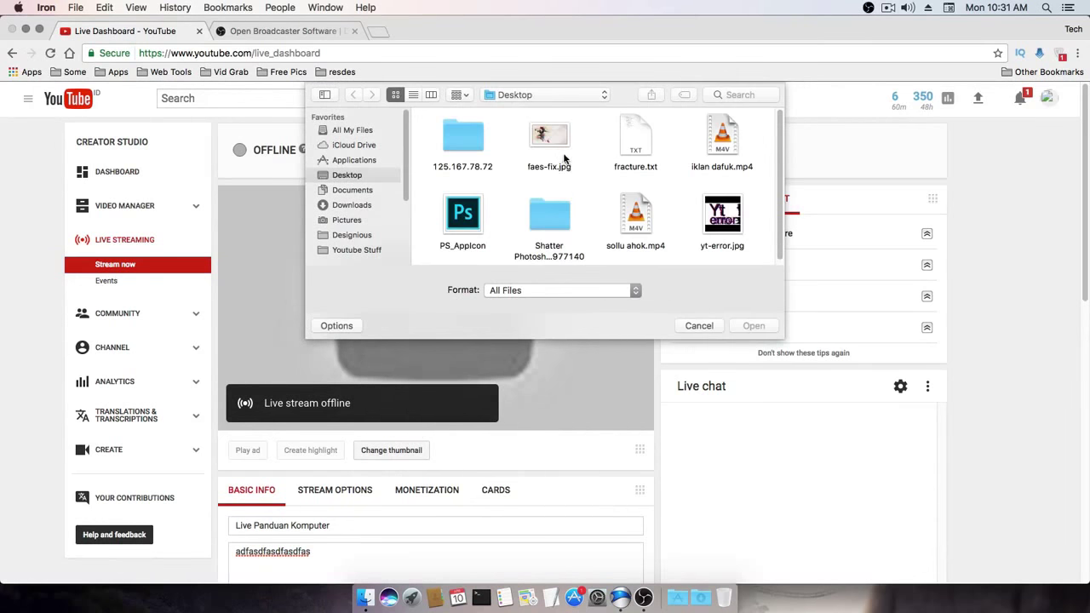
{"action": "left_click", "coordinate": [553, 154]}
{"action": "left_click", "coordinate": [754, 325]}
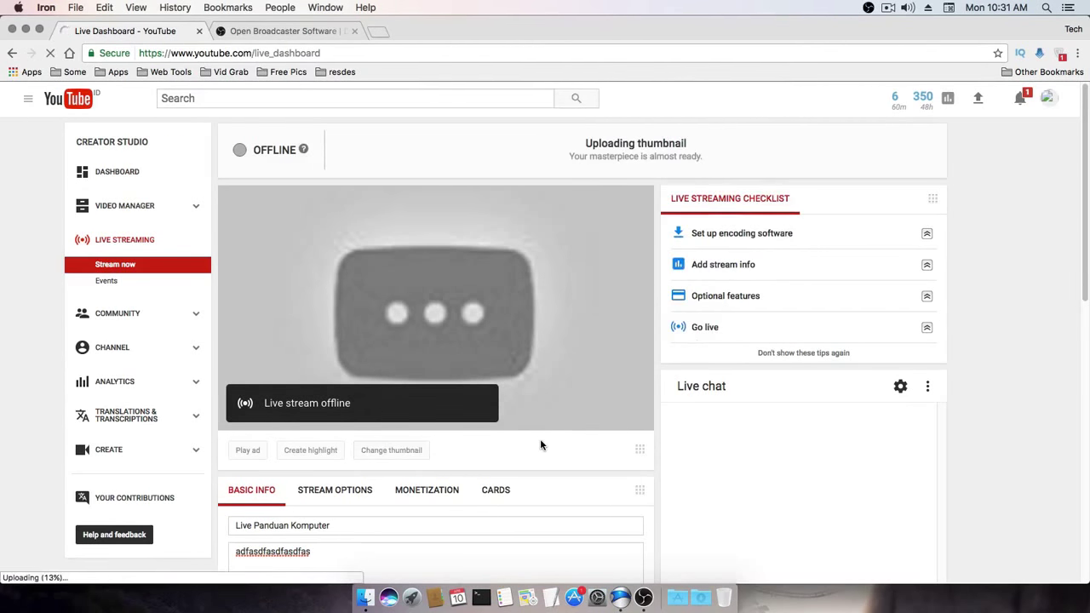
Set the stream's privacy to Private and check the rest of the live dashboard.
{"action": "scroll", "coordinate": [537, 465], "scroll_direction": "down", "scroll_amount": 5}
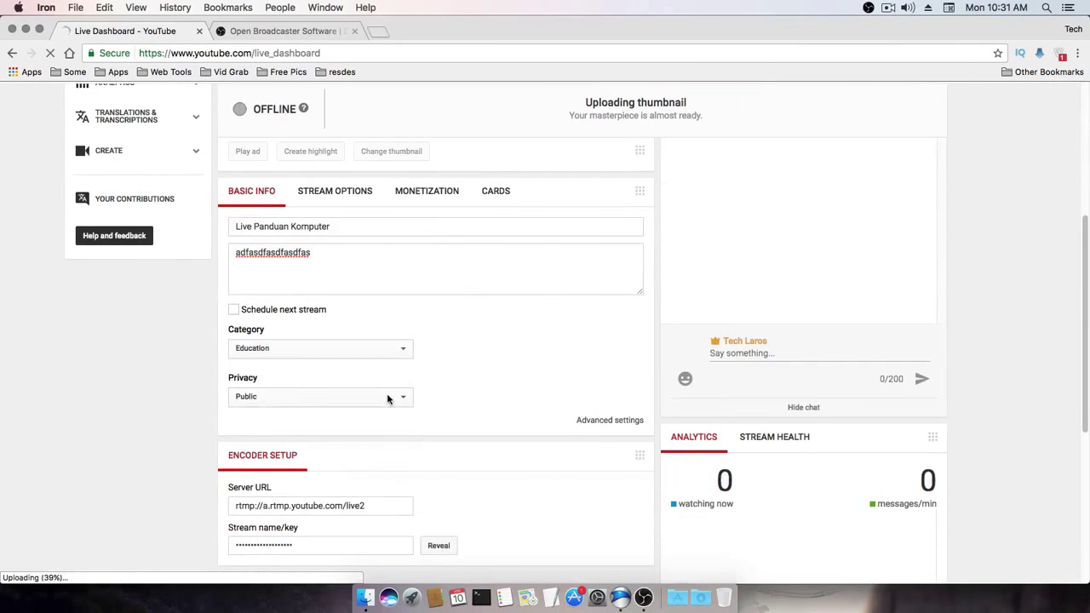
{"action": "left_click", "coordinate": [388, 396]}
{"action": "left_click", "coordinate": [362, 422]}
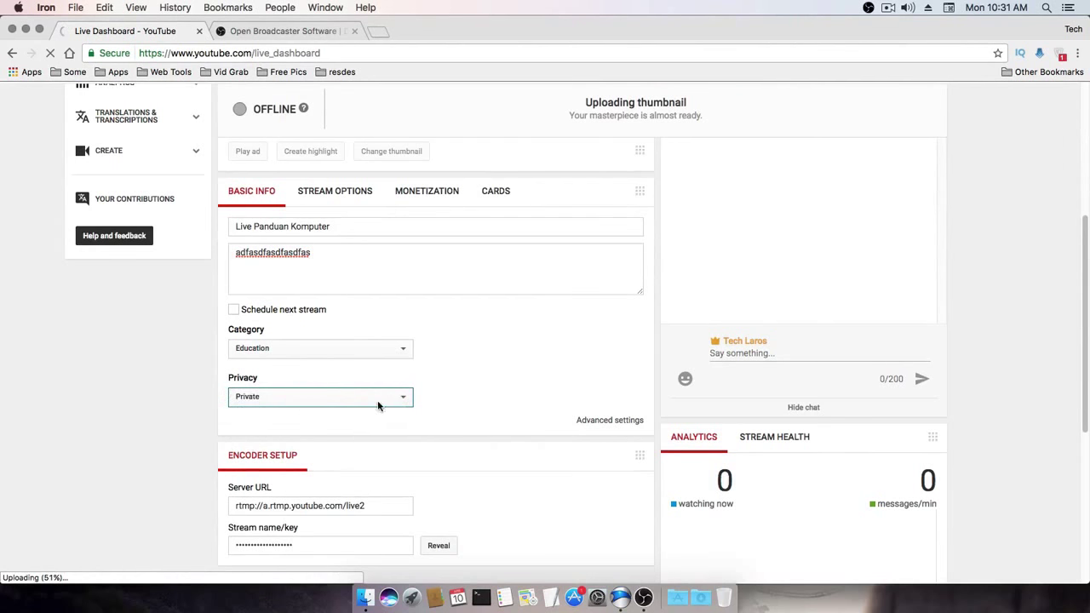
{"action": "scroll", "coordinate": [592, 410], "scroll_direction": "down", "scroll_amount": 6}
{"action": "scroll", "coordinate": [593, 409], "scroll_direction": "up", "scroll_amount": 10}
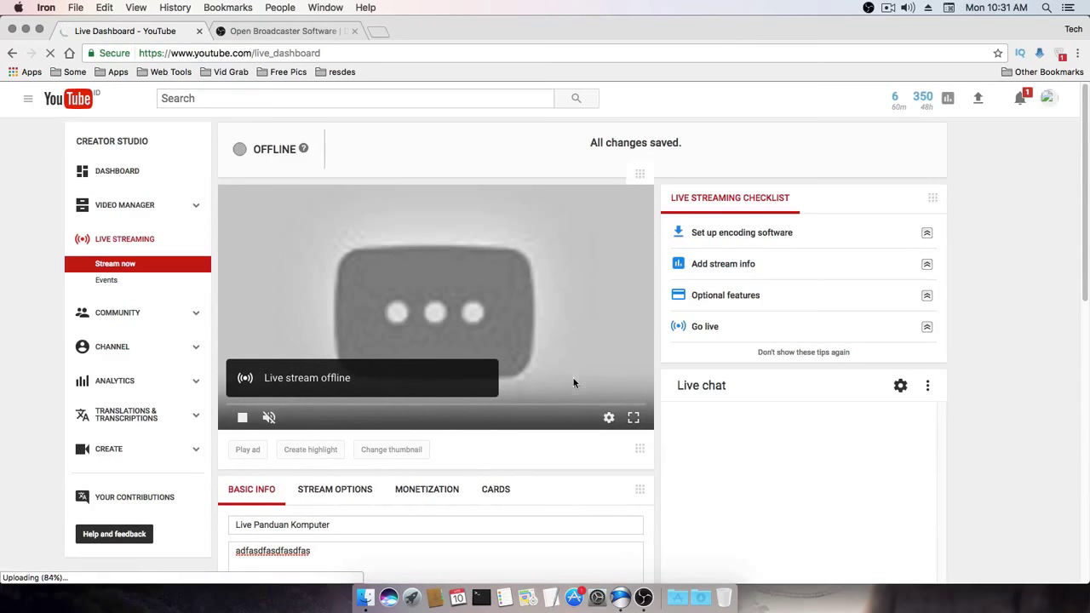
Switch to OBS, start streaming, and return to the YouTube live dashboard in the browser.
{"action": "left_click", "coordinate": [647, 601]}
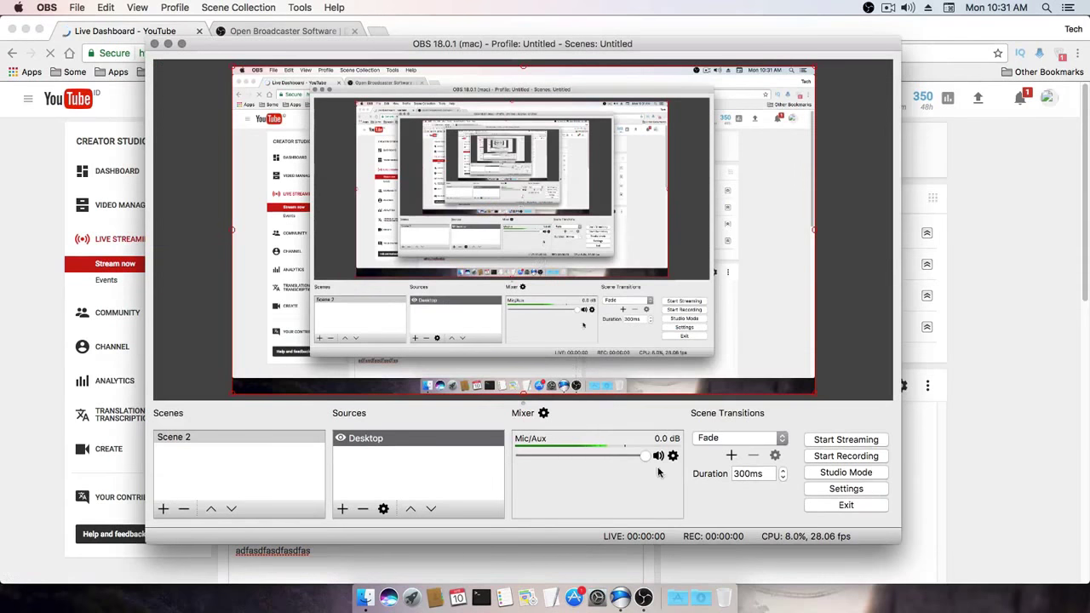
{"action": "left_click", "coordinate": [850, 440]}
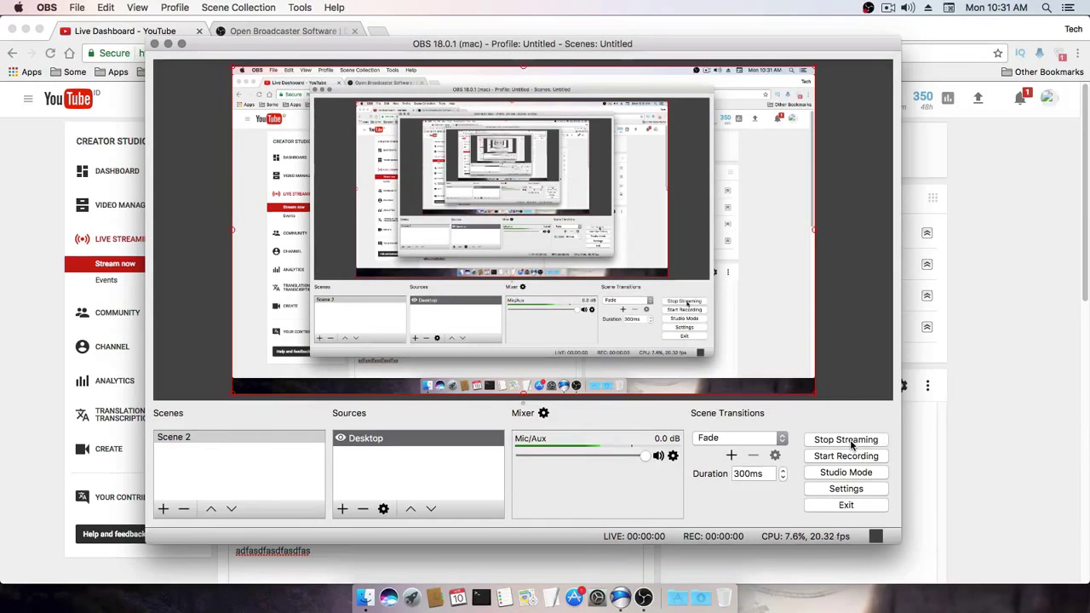
{"action": "left_click", "coordinate": [991, 391]}
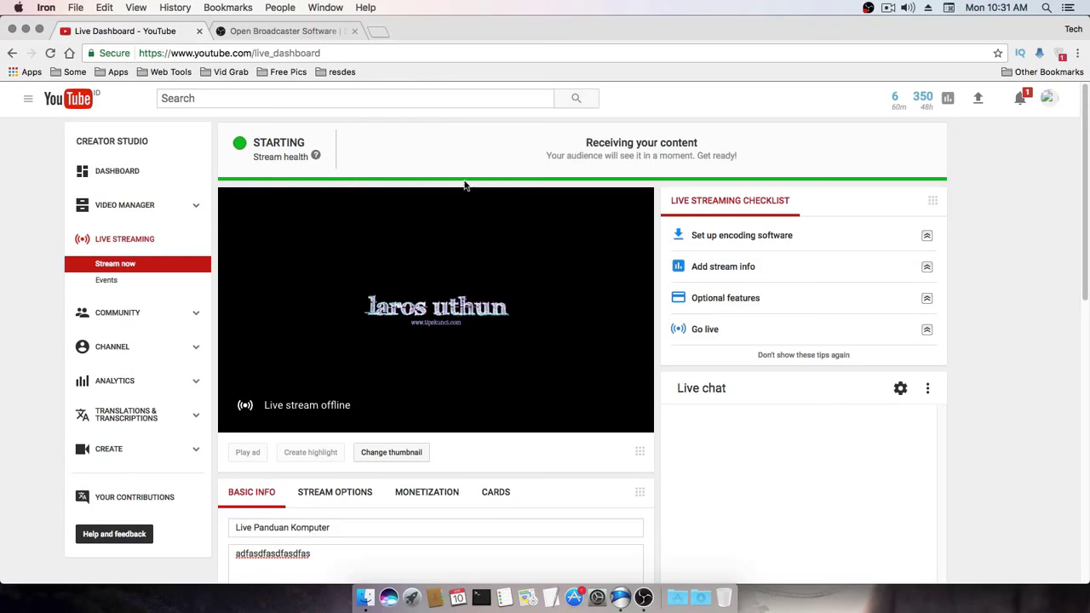
Browse the OBS download page while streaming and check the stream's status and preview on the live dashboard.
{"action": "left_click", "coordinate": [310, 31]}
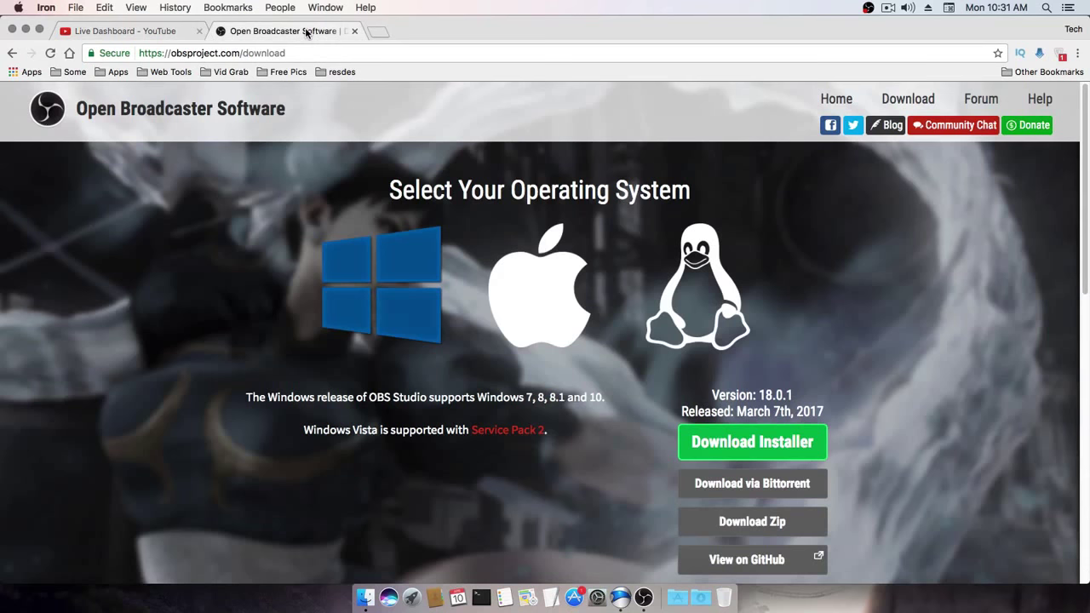
{"action": "scroll", "coordinate": [501, 226], "scroll_direction": "down", "scroll_amount": 10}
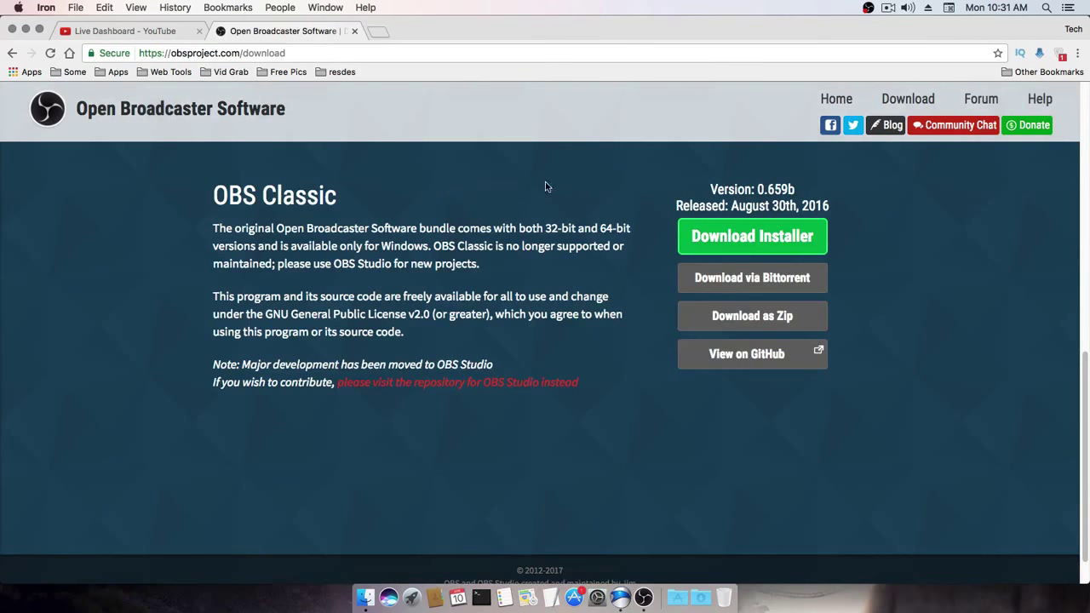
{"action": "left_click", "coordinate": [150, 30]}
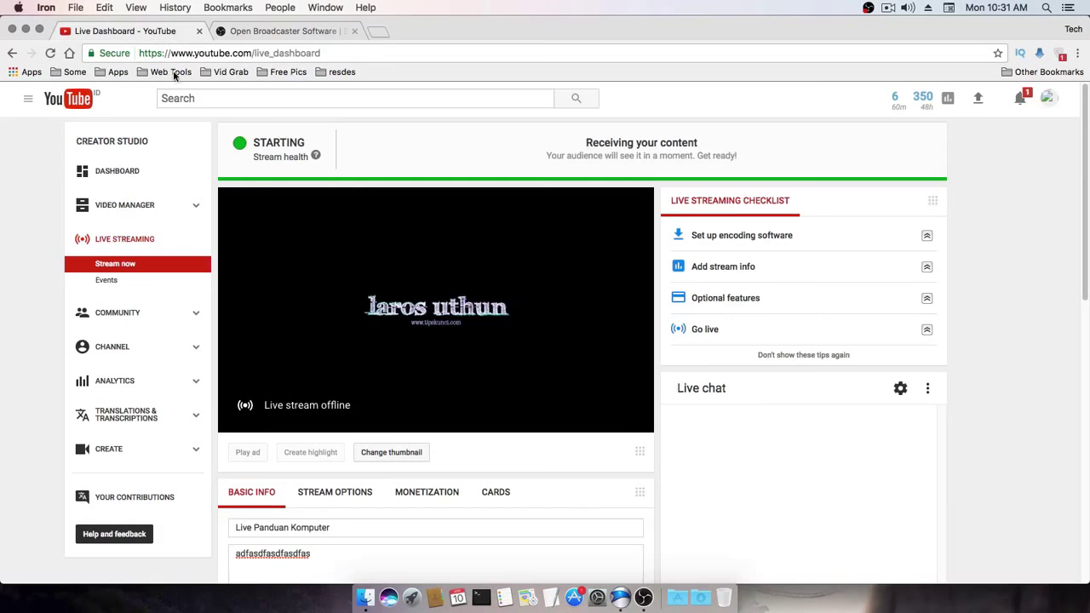
{"action": "left_click", "coordinate": [279, 32]}
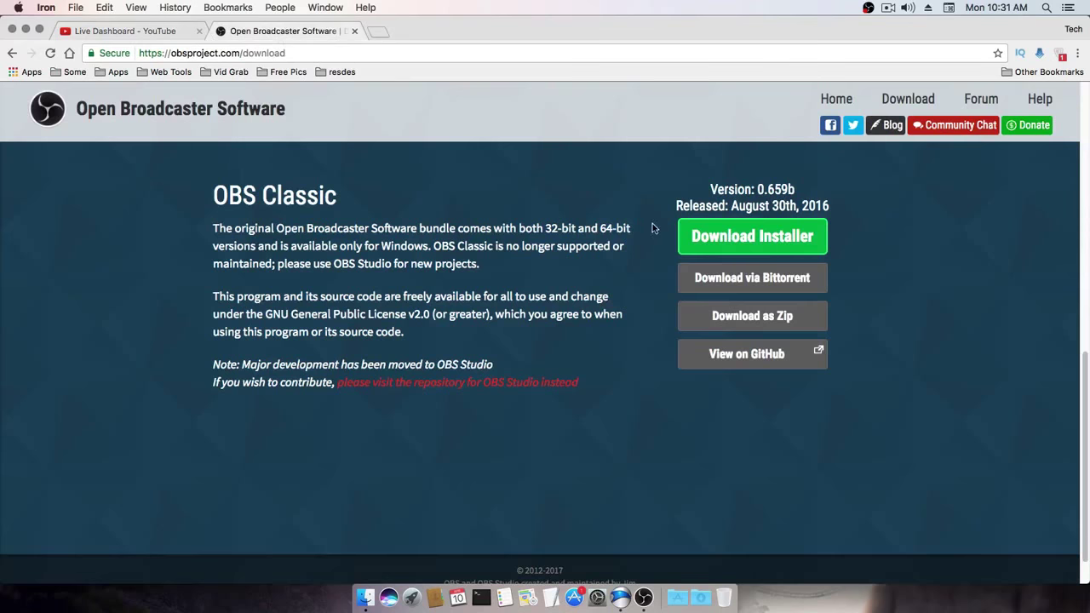
{"action": "scroll", "coordinate": [653, 228], "scroll_direction": "down", "scroll_amount": 1}
{"action": "scroll", "coordinate": [599, 273], "scroll_direction": "up", "scroll_amount": 10}
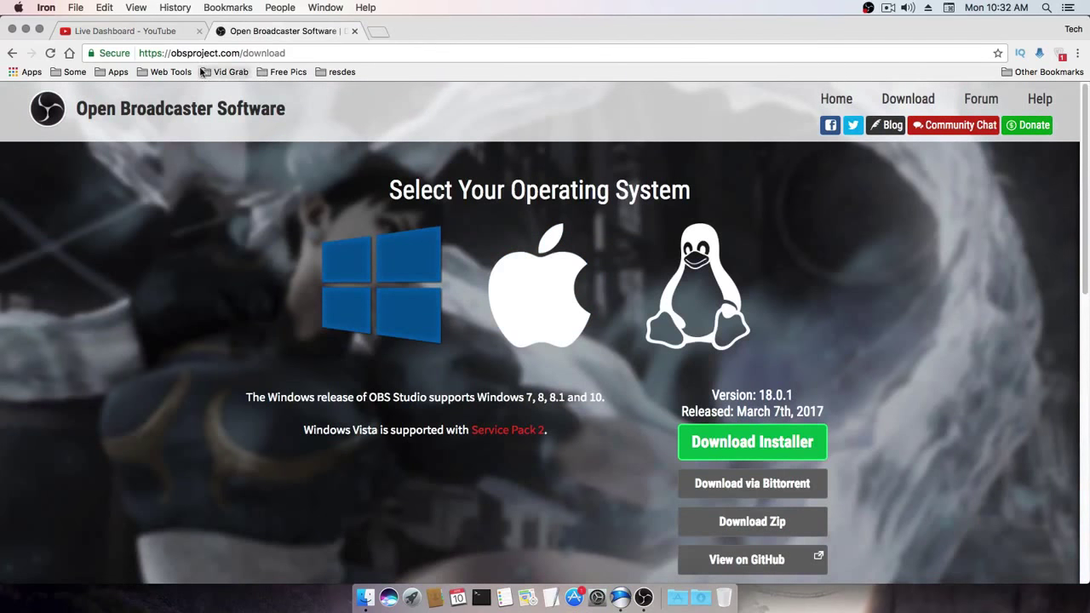
{"action": "left_click", "coordinate": [150, 32]}
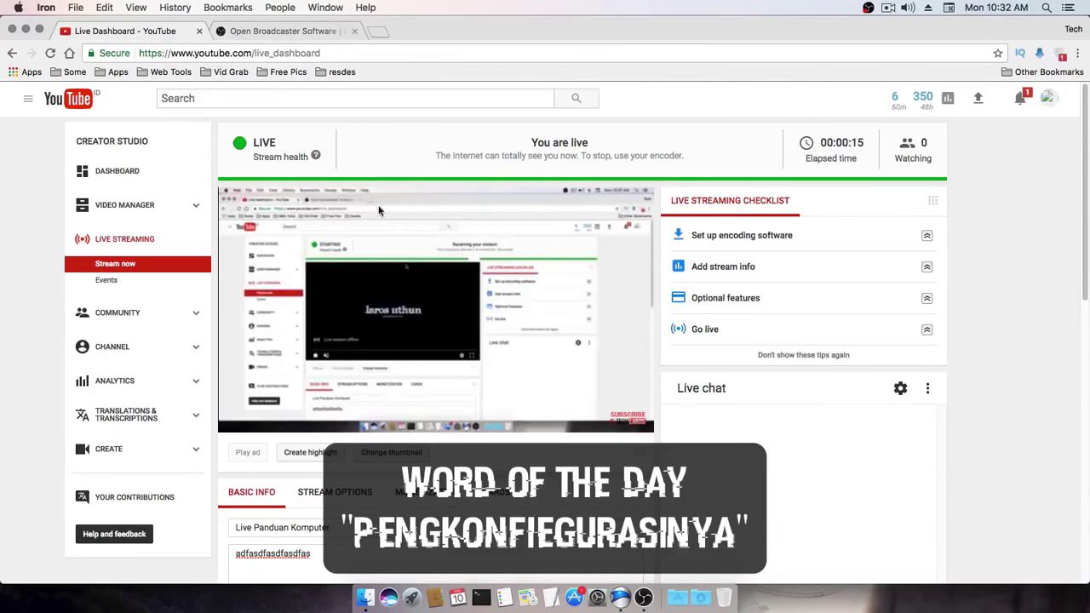
{"action": "mouse_move", "coordinate": [411, 223]}
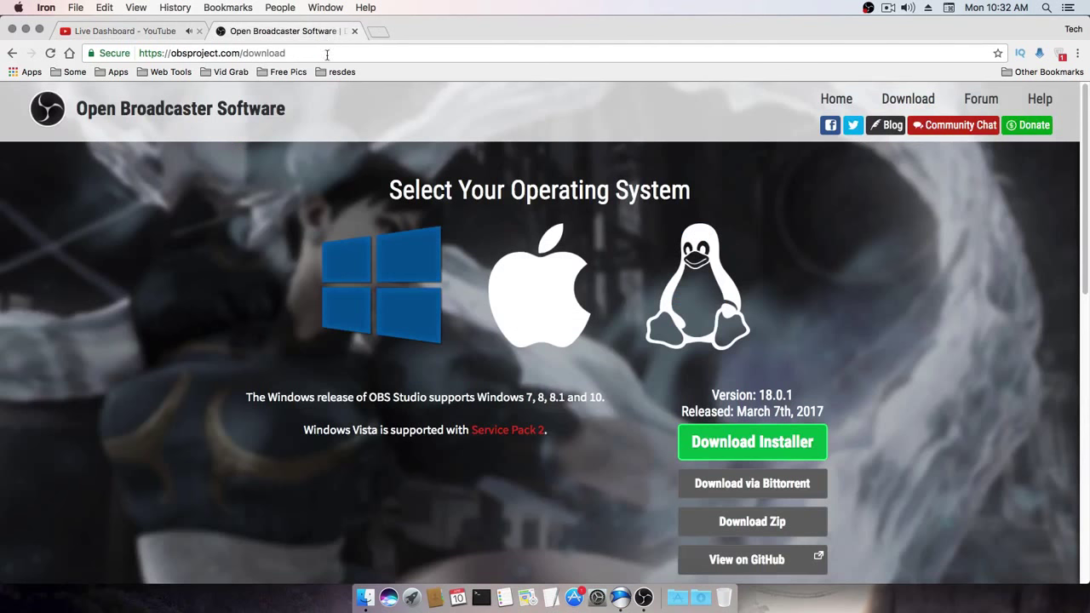
{"action": "left_click", "coordinate": [167, 30]}
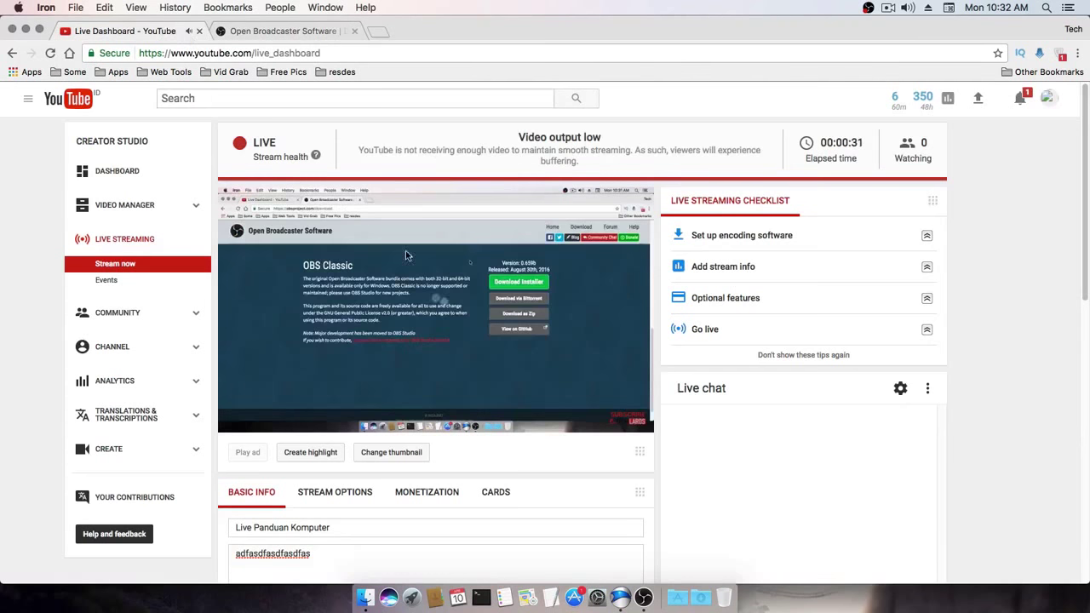
Switch to OBS, stop streaming, and return to the YouTube live dashboard.
{"action": "left_click", "coordinate": [644, 598]}
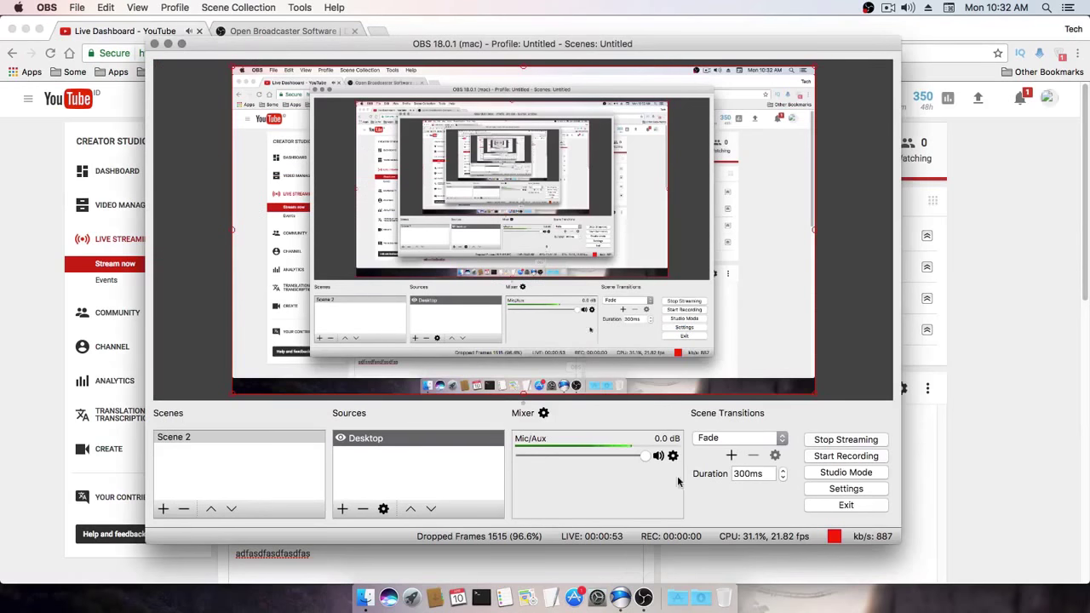
{"action": "left_click", "coordinate": [832, 446]}
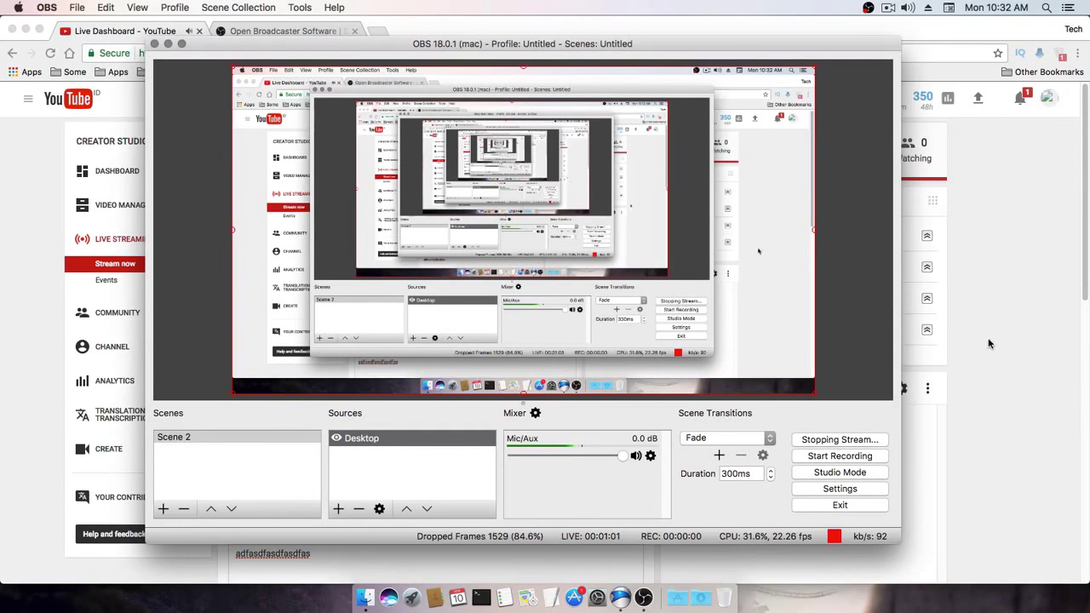
{"action": "left_click", "coordinate": [1013, 318]}
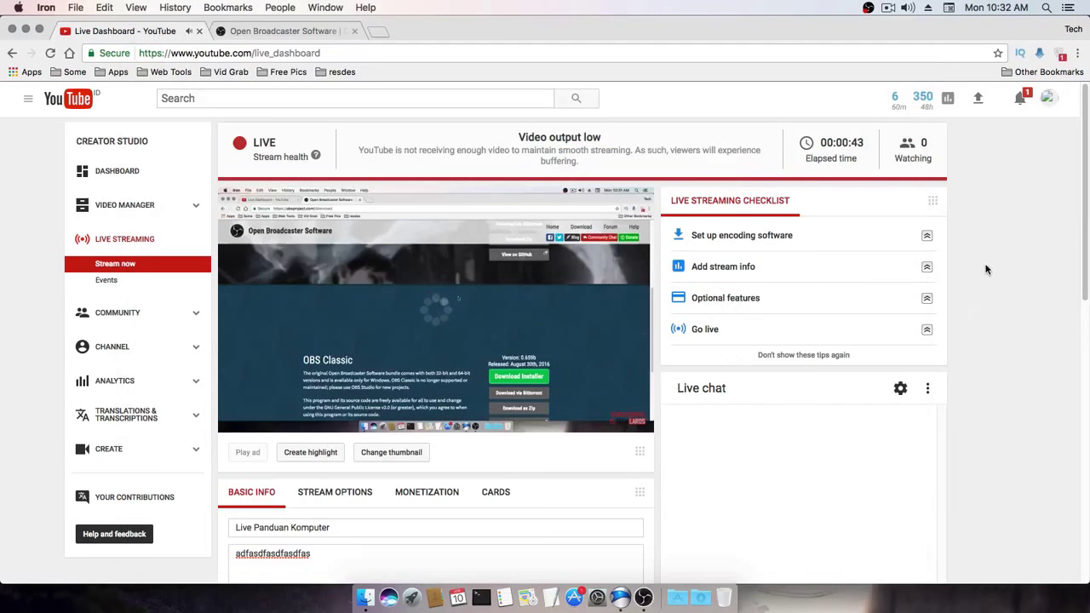
Check the stream's status and analytics on the live dashboard, then open the channel's video list in Video Manager.
{"action": "scroll", "coordinate": [1018, 281], "scroll_direction": "down", "scroll_amount": 5}
{"action": "scroll", "coordinate": [1016, 305], "scroll_direction": "down", "scroll_amount": 3}
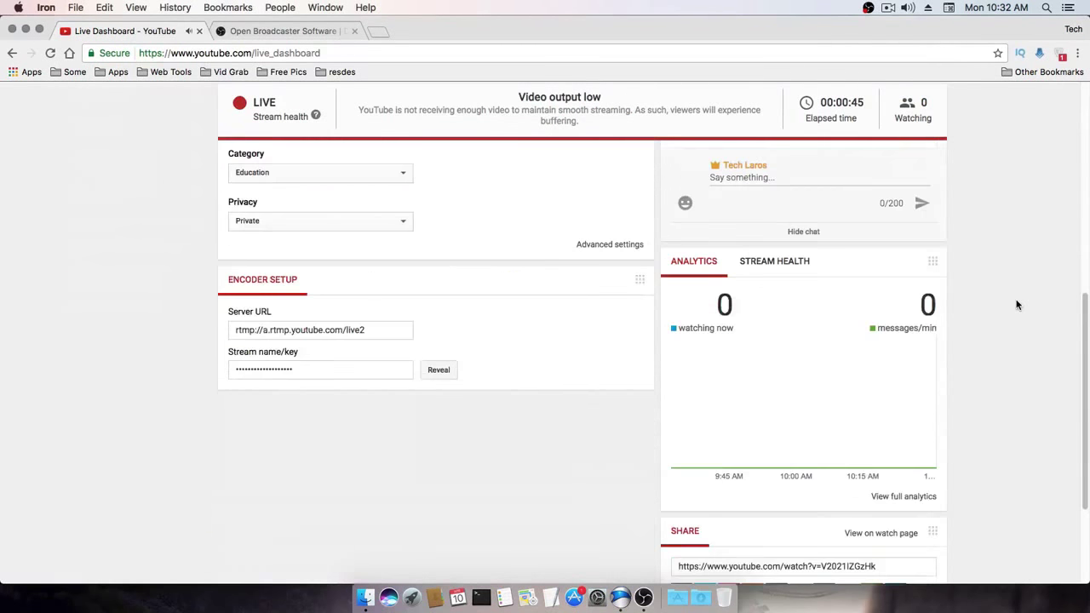
{"action": "scroll", "coordinate": [1015, 305], "scroll_direction": "up", "scroll_amount": 6}
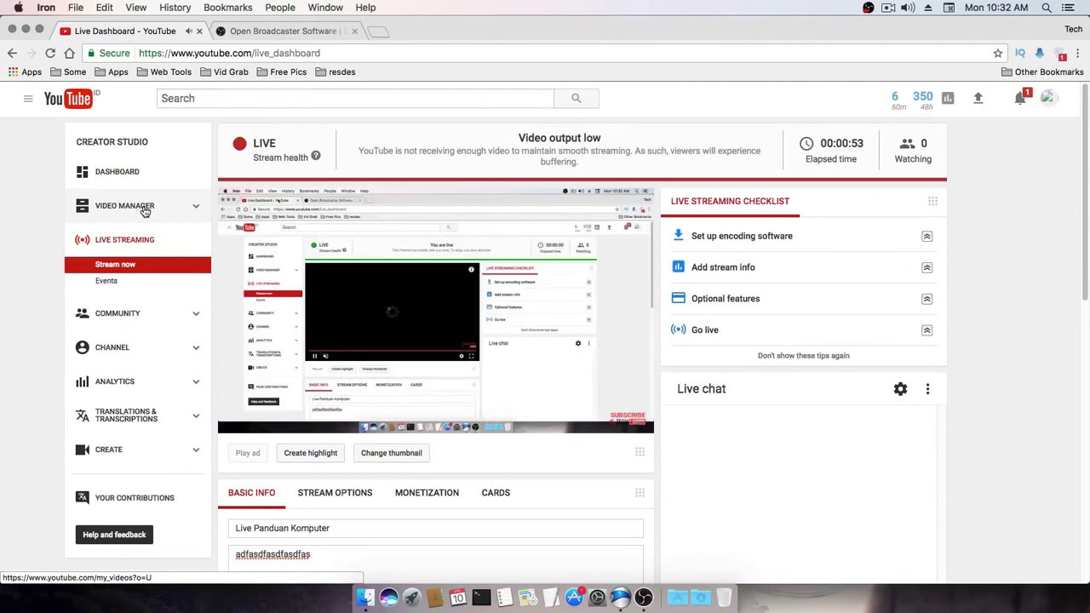
{"action": "scroll", "coordinate": [190, 358], "scroll_direction": "down", "scroll_amount": 10}
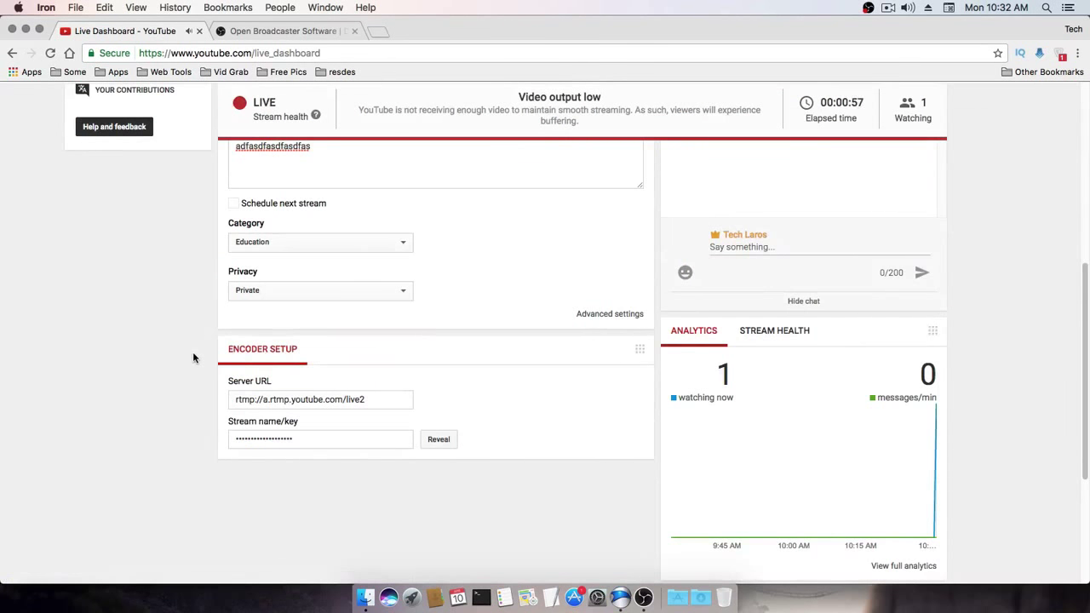
{"action": "scroll", "coordinate": [193, 358], "scroll_direction": "up", "scroll_amount": 10}
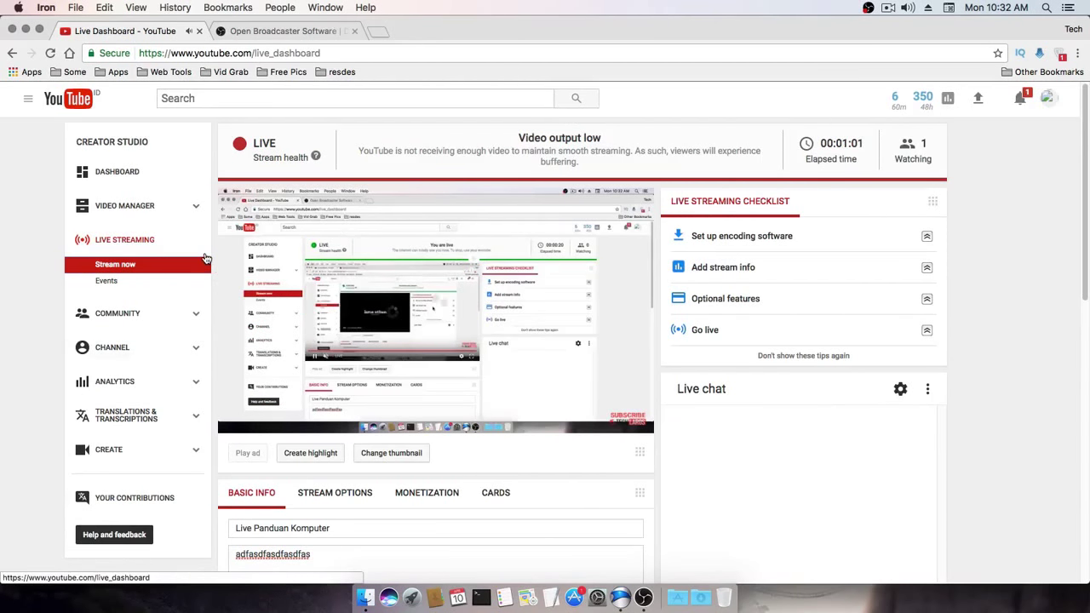
{"action": "left_click", "coordinate": [162, 214]}
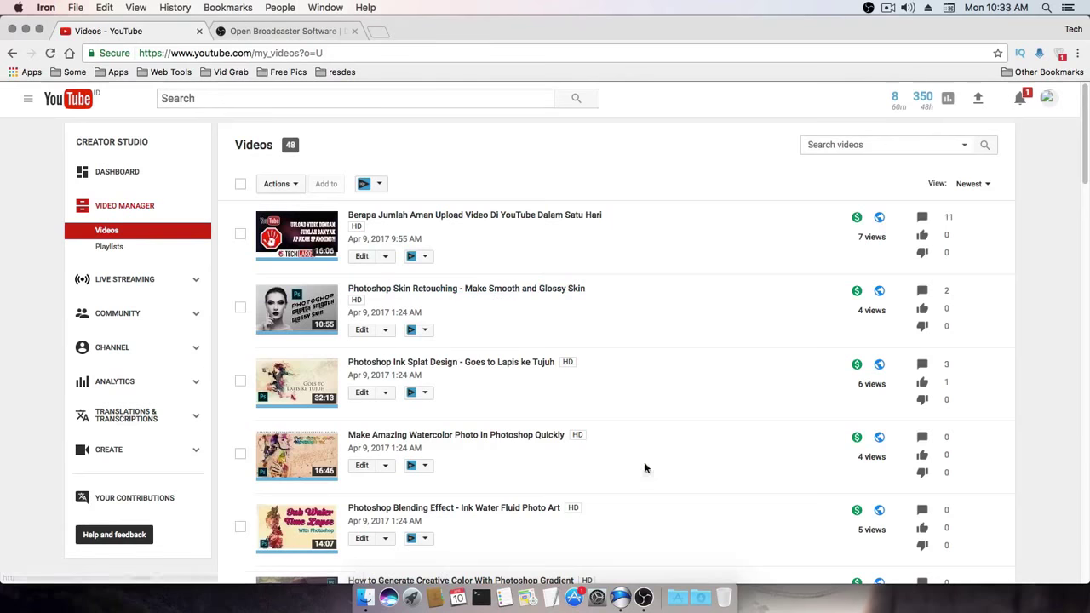
Switch to OBS and remove the Desktop source from Scene 2, confirming the removal.
{"action": "left_click", "coordinate": [643, 597]}
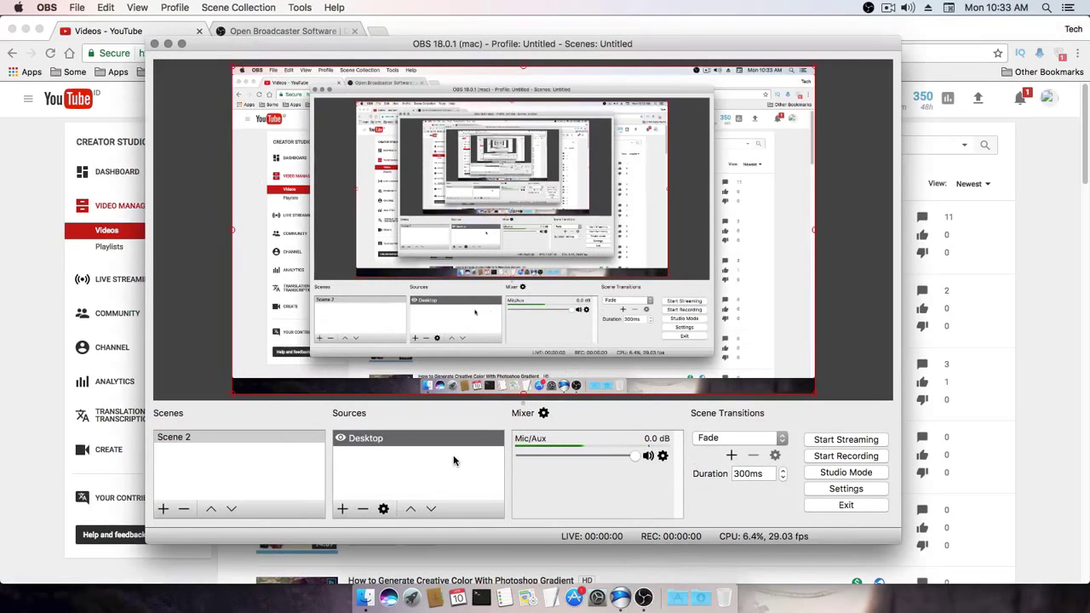
{"action": "left_click", "coordinate": [385, 446]}
{"action": "left_click", "coordinate": [368, 445]}
{"action": "left_click", "coordinate": [362, 509]}
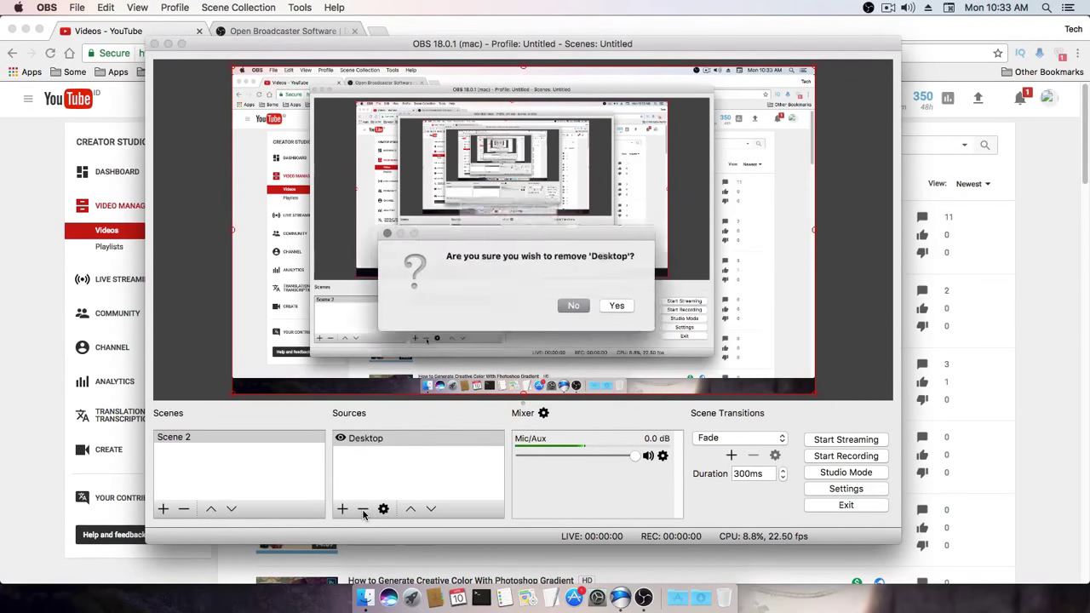
{"action": "left_click", "coordinate": [617, 307]}
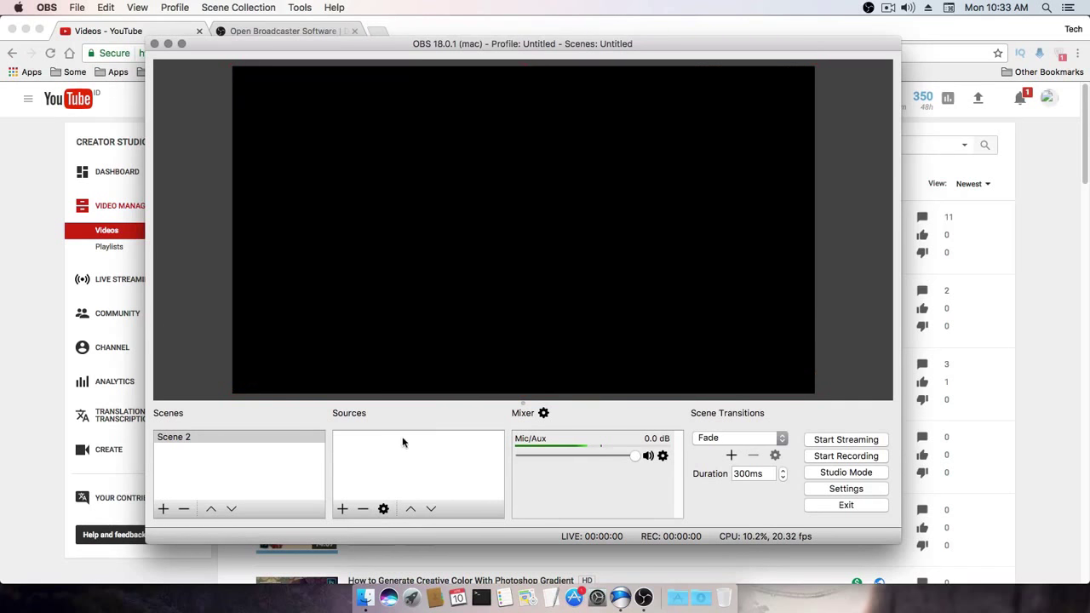
Start adding a new source to Scene 2.
{"action": "left_click", "coordinate": [342, 509]}
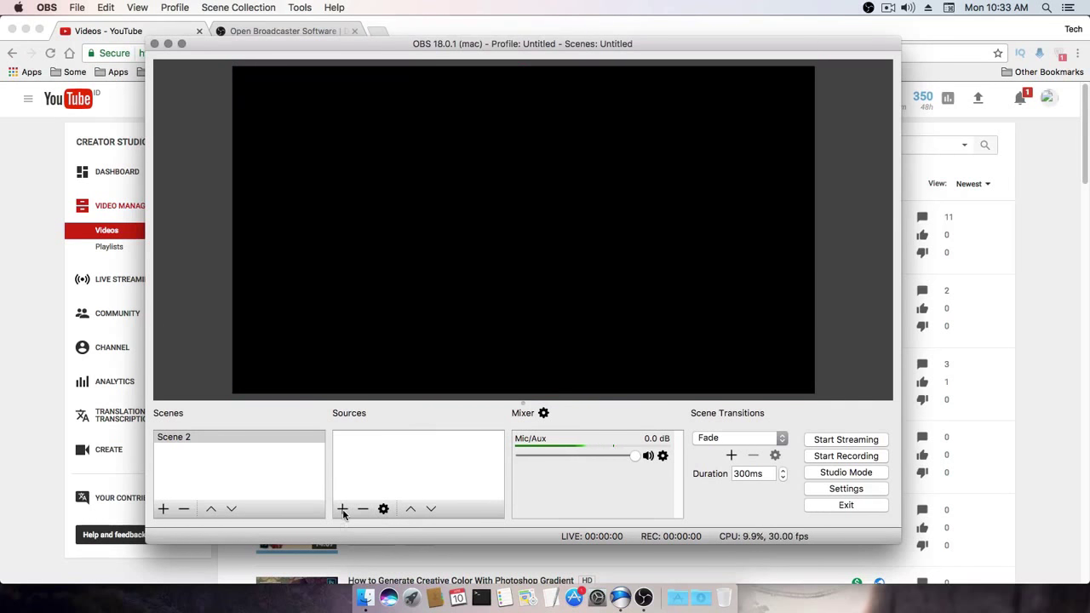